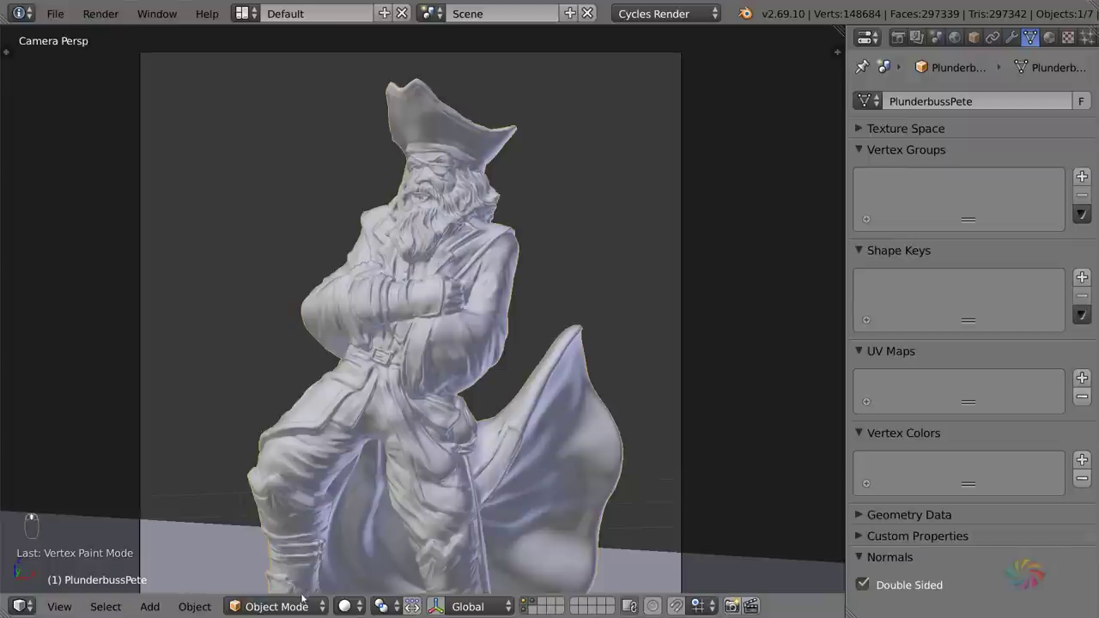
- Switch the pirate statue to Vertex Paint mode and generate Dirty Vertex Colors on it
{"action": "left_click", "coordinate": [298, 606]}
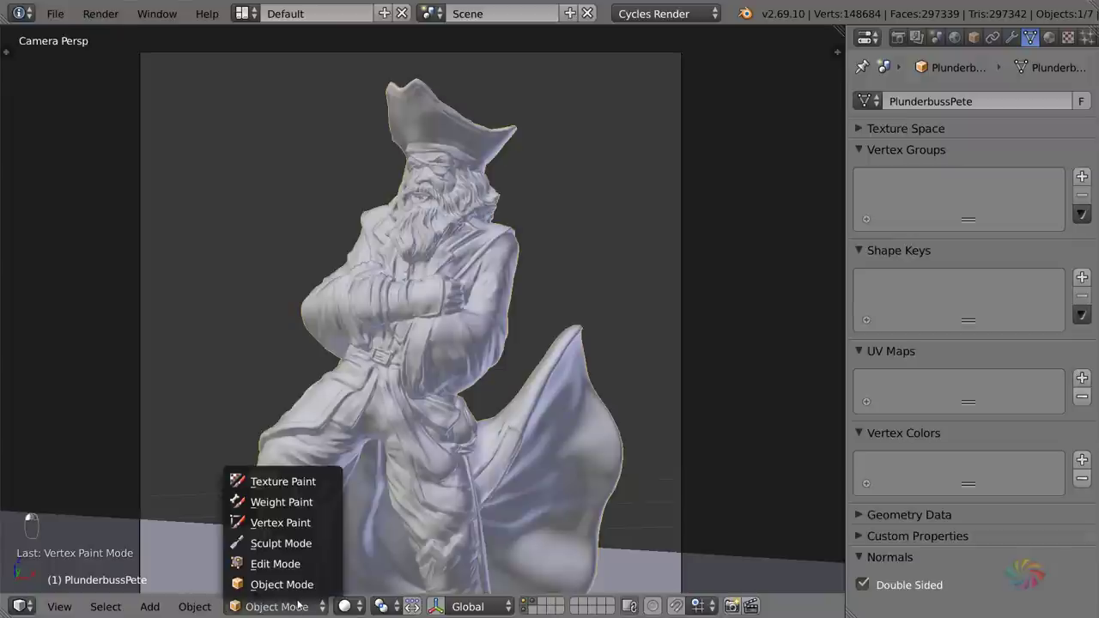
{"action": "left_click", "coordinate": [300, 526]}
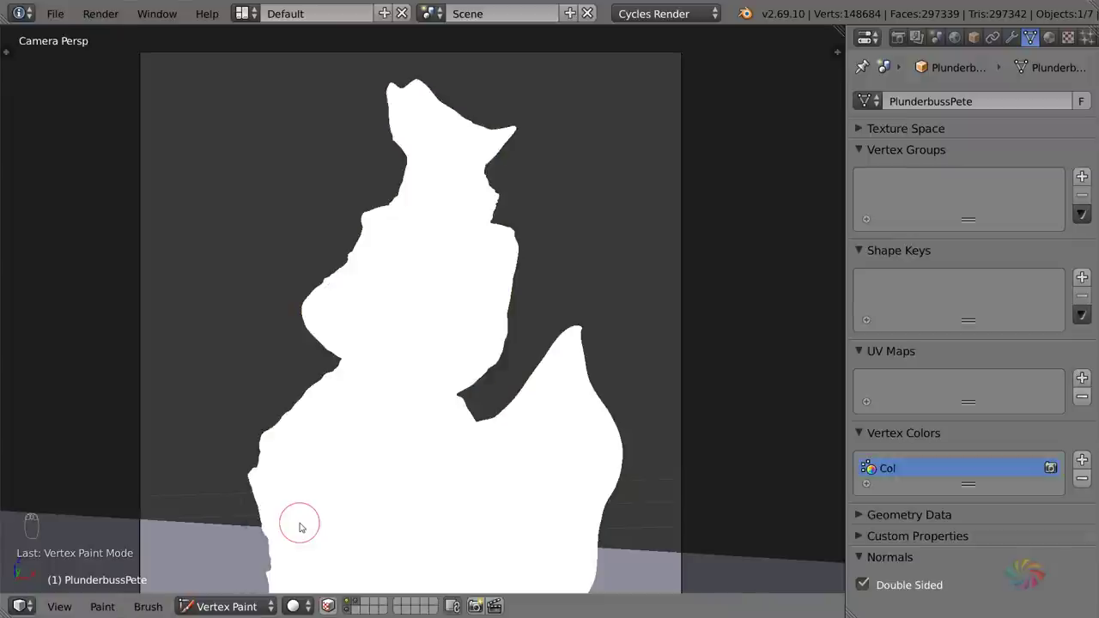
{"action": "left_click", "coordinate": [103, 607]}
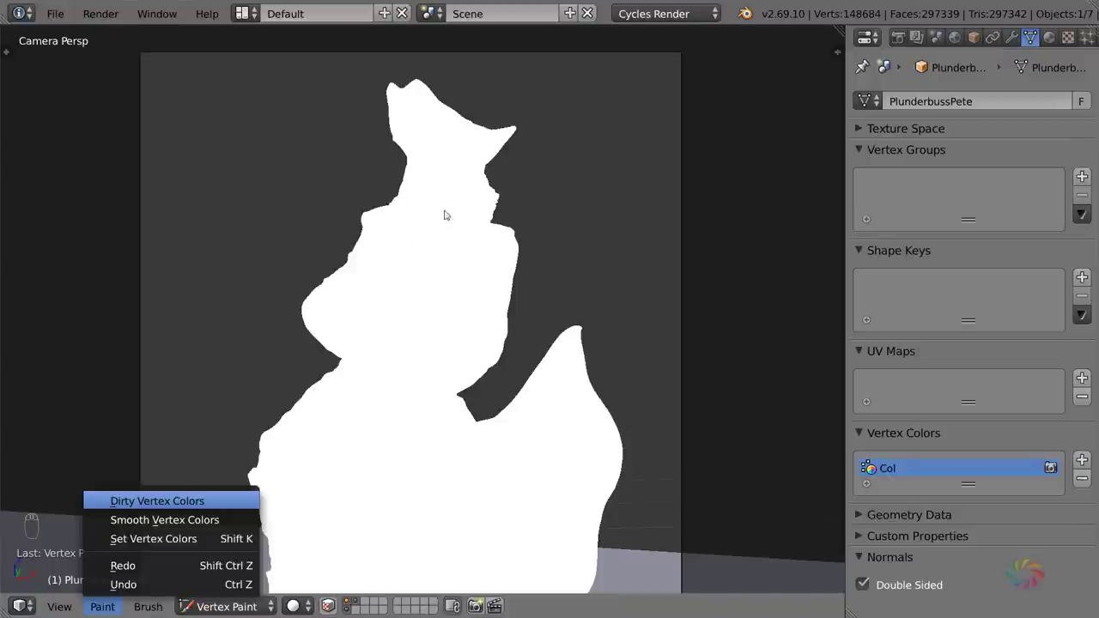
{"action": "key", "text": "Return"}
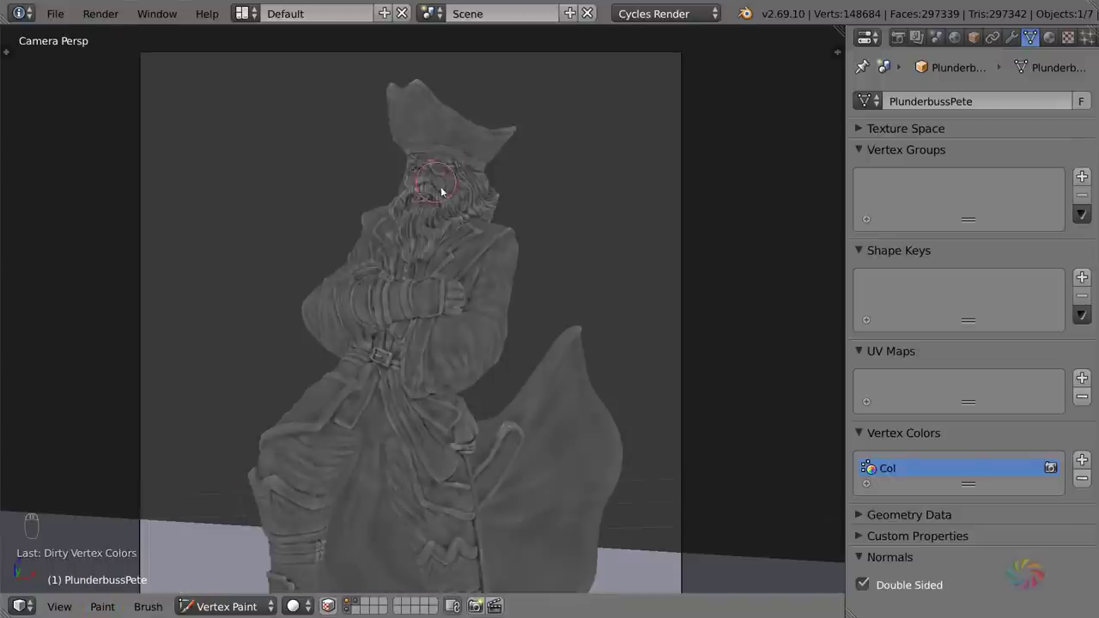
- Show the Dirty Vertex Colors options and set the Highlight Angle to 90°
{"action": "scroll", "coordinate": [479, 255], "scroll_direction": "up", "scroll_amount": 5}
{"action": "middle_click_drag", "start_coordinate": [479, 255], "coordinate": [429, 246]}
{"action": "scroll", "coordinate": [451, 226], "scroll_direction": "down", "scroll_amount": 5}
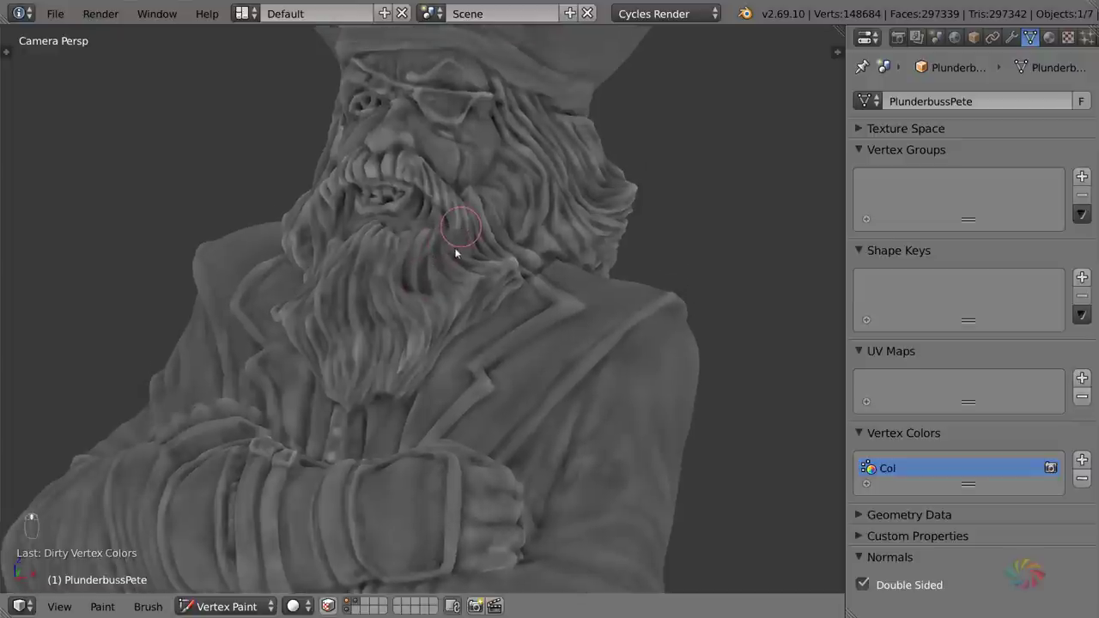
{"action": "middle_click_drag", "start_coordinate": [481, 295], "coordinate": [458, 178], "text": "shift"}
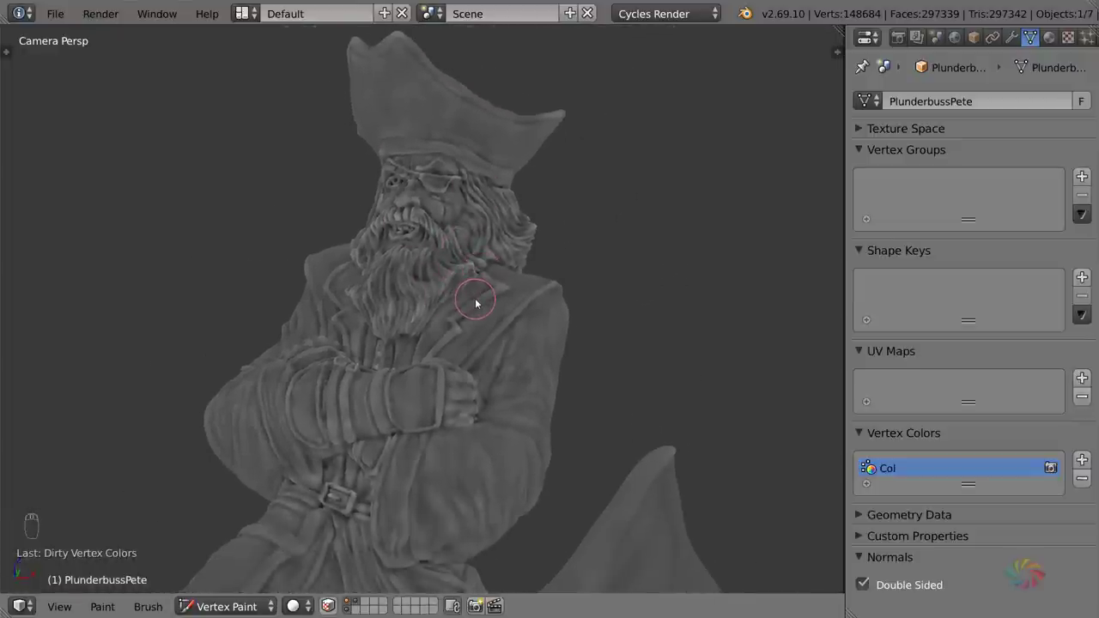
{"action": "key", "text": "t"}
{"action": "scroll", "coordinate": [491, 348], "scroll_direction": "down", "scroll_amount": 2}
{"action": "middle_click_drag", "start_coordinate": [518, 286], "coordinate": [522, 238], "text": "shift"}
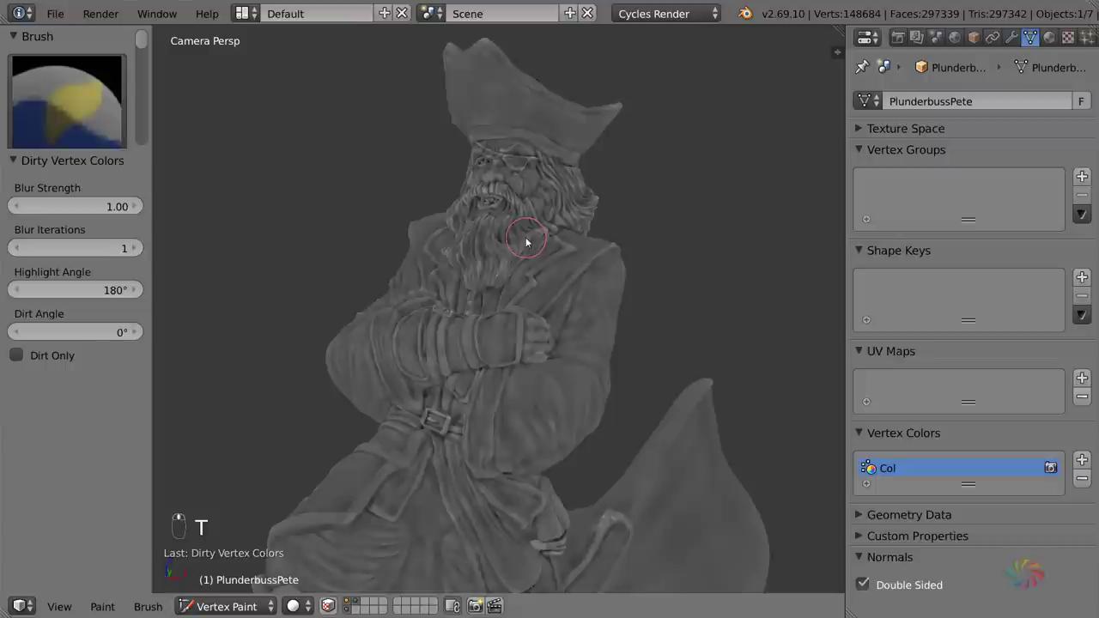
{"action": "middle_click_drag", "start_coordinate": [540, 370], "coordinate": [511, 359], "text": "shift"}
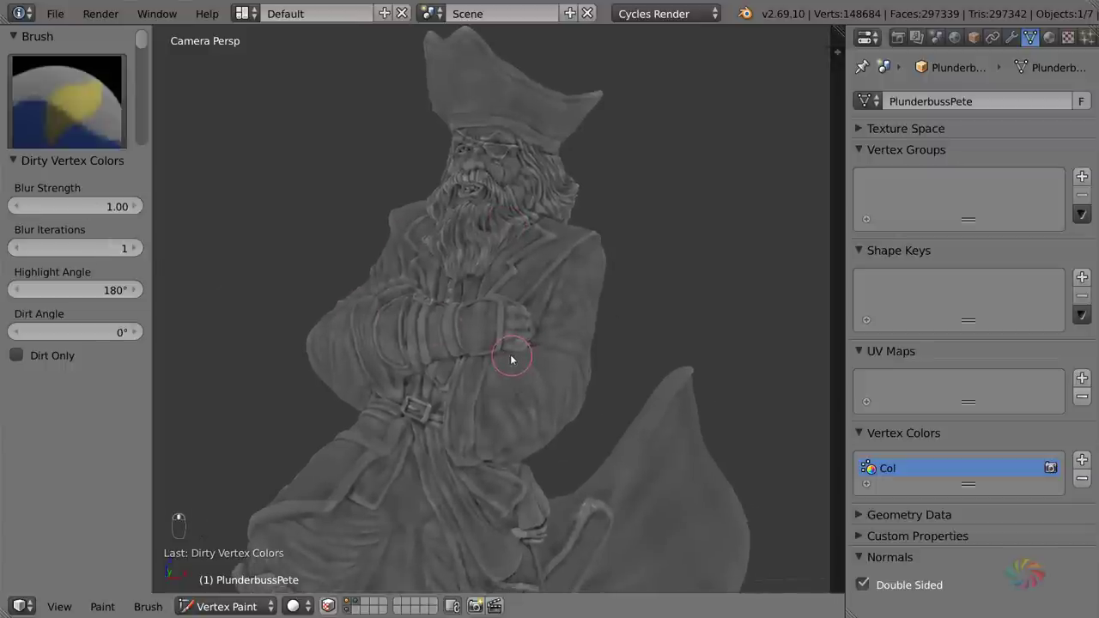
{"action": "left_click", "coordinate": [80, 295]}
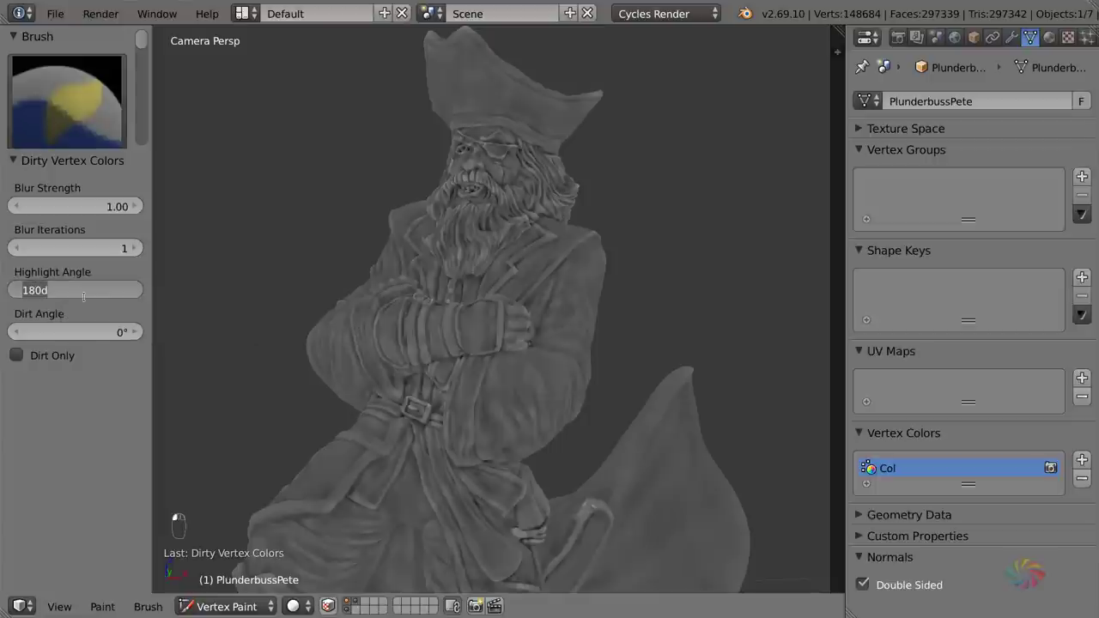
{"action": "type", "text": "90"}
{"action": "key", "text": "Return"}
- Examine the dirt shading in the crevices of the statue's face, beard and coat
{"action": "scroll", "coordinate": [493, 262], "scroll_direction": "up", "scroll_amount": 6}
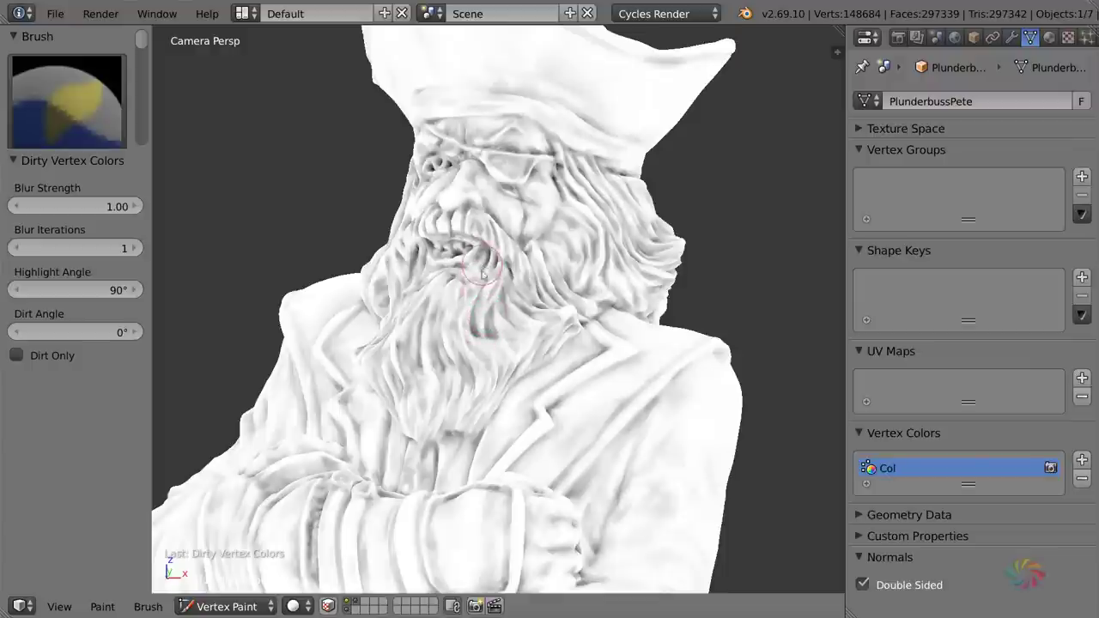
{"action": "scroll", "coordinate": [460, 332], "scroll_direction": "down", "scroll_amount": 3}
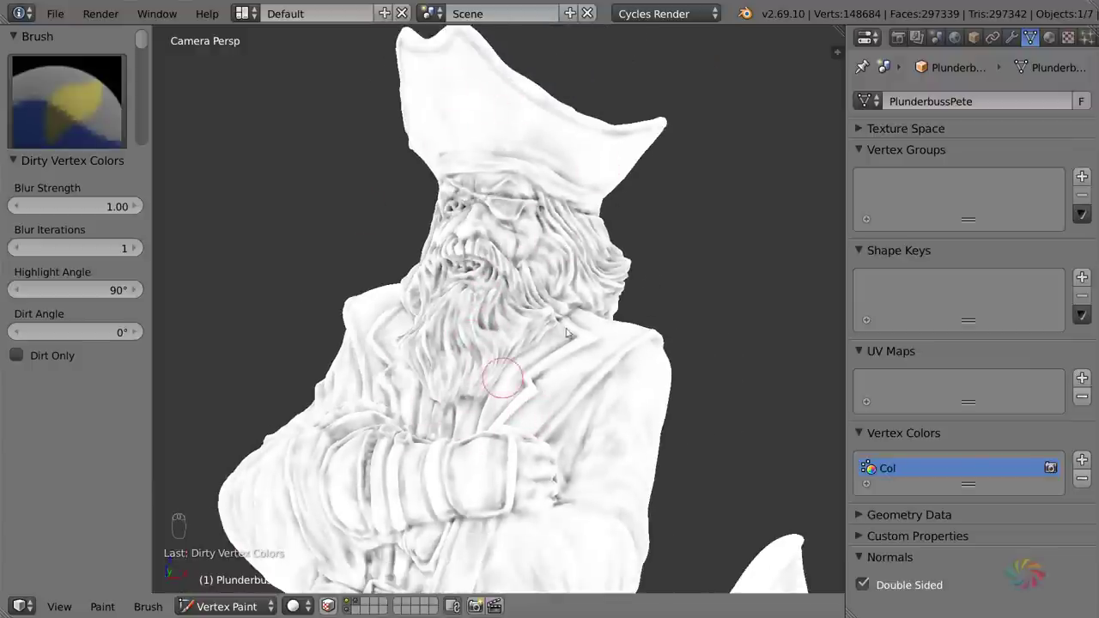
{"action": "scroll", "coordinate": [365, 313], "scroll_direction": "up", "scroll_amount": 1}
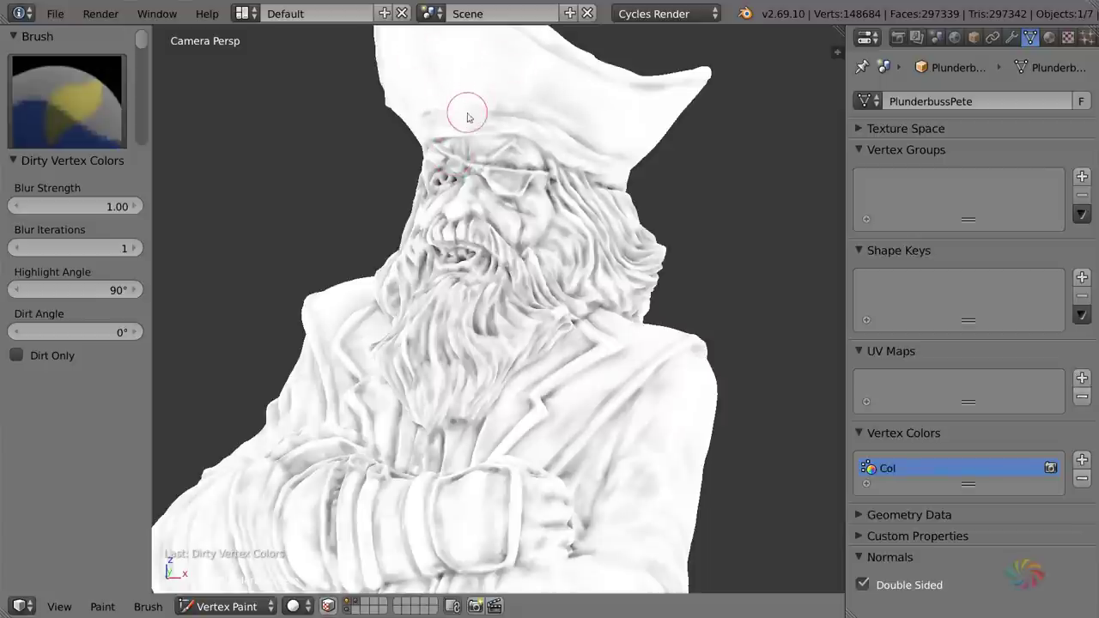
{"action": "scroll", "coordinate": [534, 250], "scroll_direction": "up", "scroll_amount": 1}
{"action": "scroll", "coordinate": [533, 250], "scroll_direction": "up", "scroll_amount": 1}
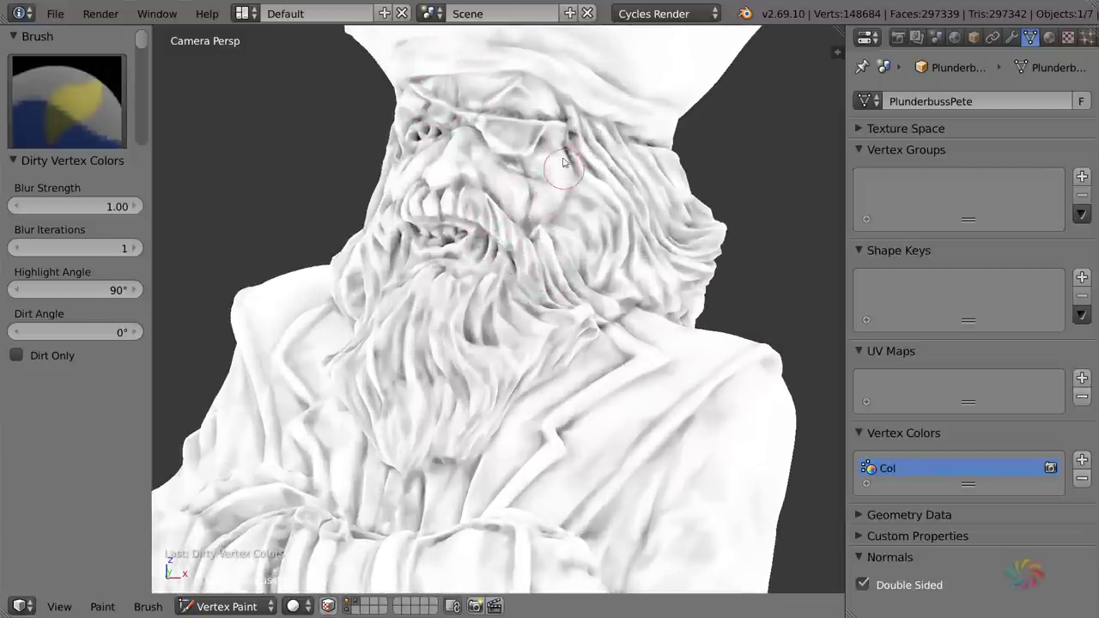
{"action": "scroll", "coordinate": [530, 241], "scroll_direction": "down", "scroll_amount": 1}
{"action": "scroll", "coordinate": [530, 241], "scroll_direction": "down", "scroll_amount": 1}
{"action": "scroll", "coordinate": [523, 283], "scroll_direction": "up", "scroll_amount": 1}
{"action": "scroll", "coordinate": [522, 284], "scroll_direction": "down", "scroll_amount": 1}
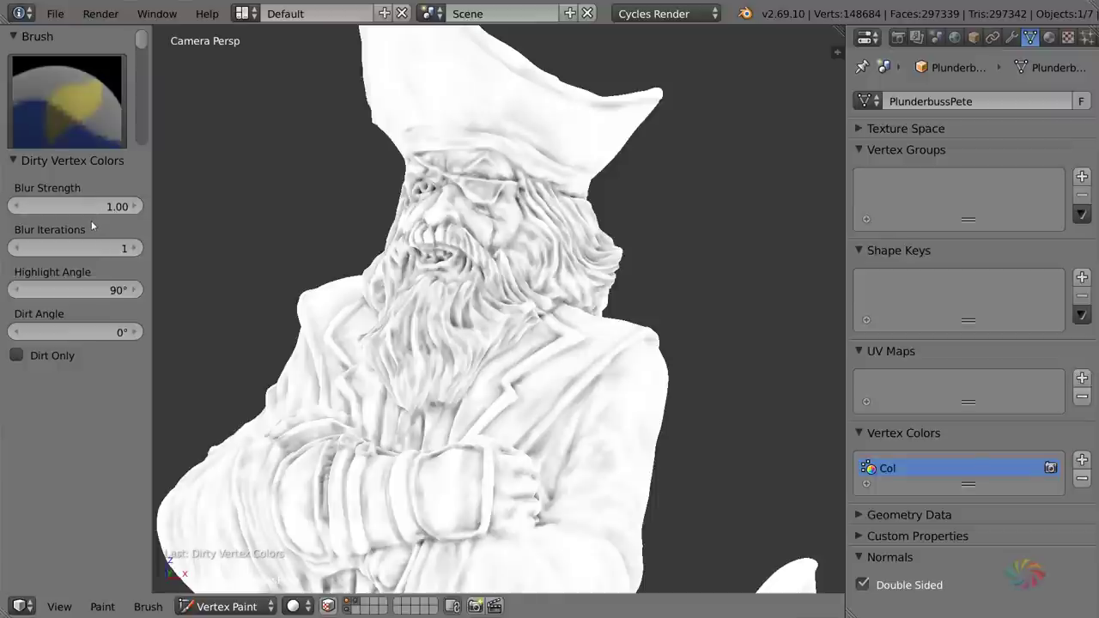
- Set the Blur Strength of the Dirty Vertex Colors to 0.20
{"action": "scroll", "coordinate": [477, 289], "scroll_direction": "up", "scroll_amount": 5}
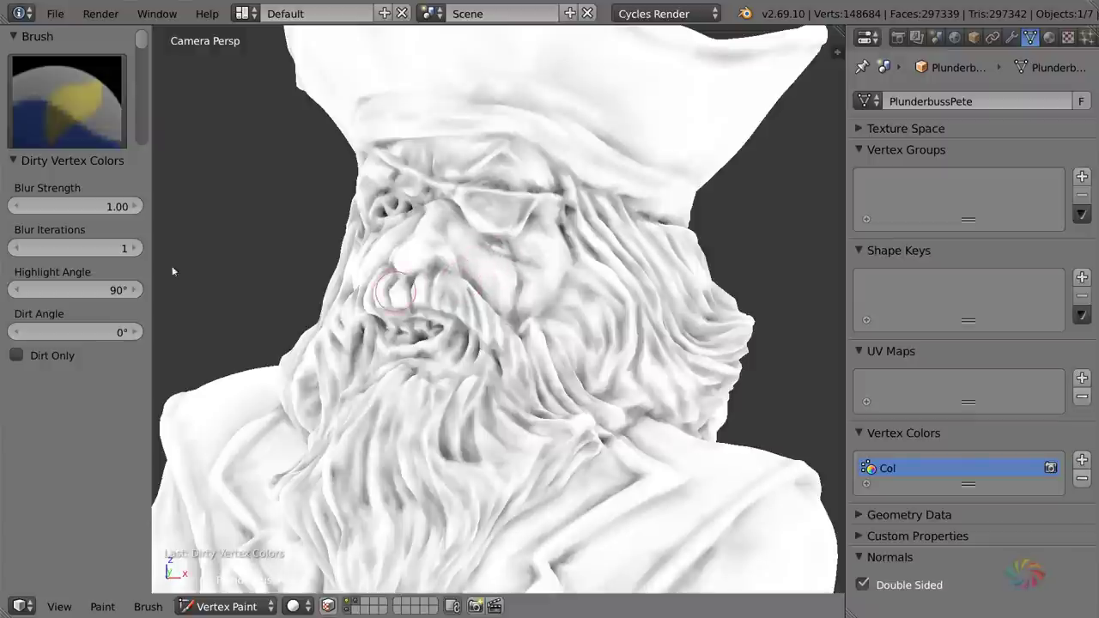
{"action": "left_click", "coordinate": [88, 209]}
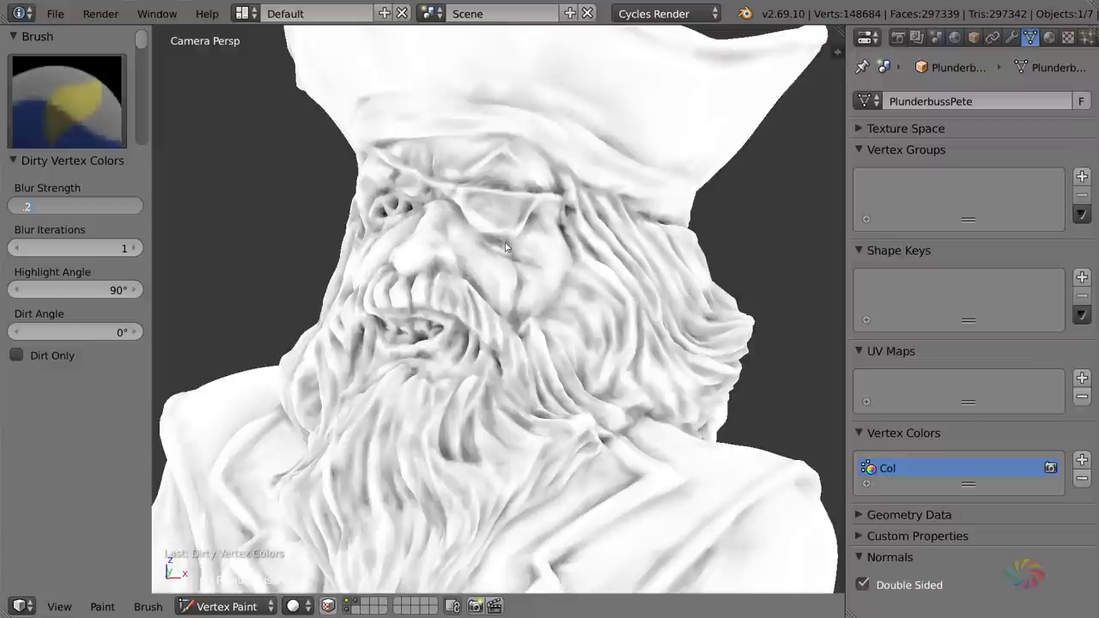
{"action": "key", "text": "Return"}
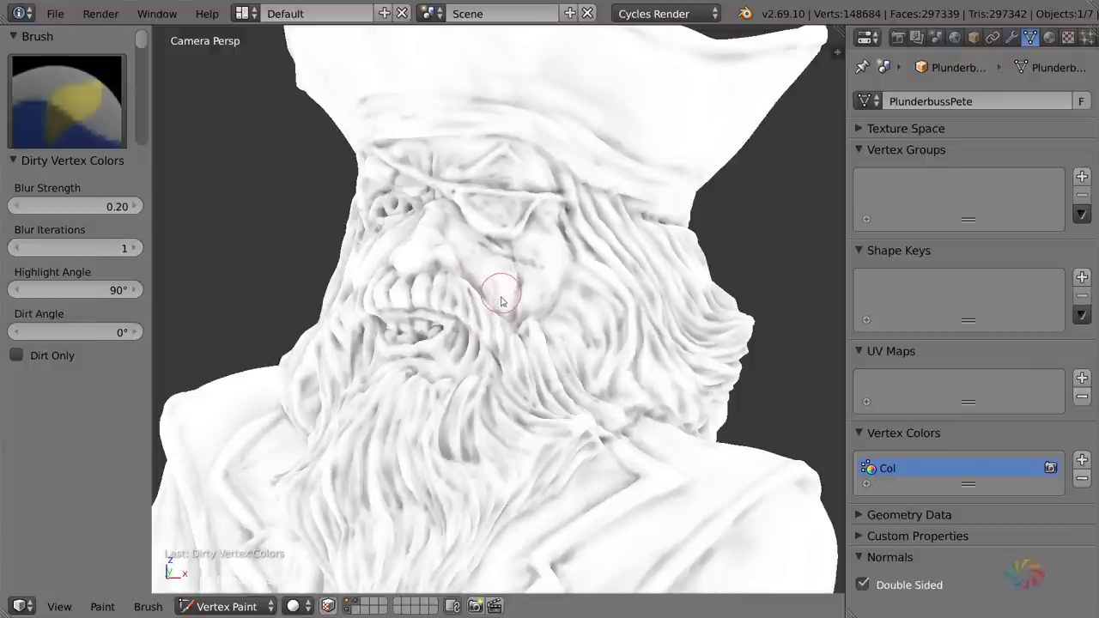
- Inspect the sharper dirt shading on the statue's head, beard and folded arms
{"action": "scroll", "coordinate": [503, 308], "scroll_direction": "down", "scroll_amount": 3}
{"action": "middle_click_drag", "start_coordinate": [551, 415], "coordinate": [564, 300], "text": "shift"}
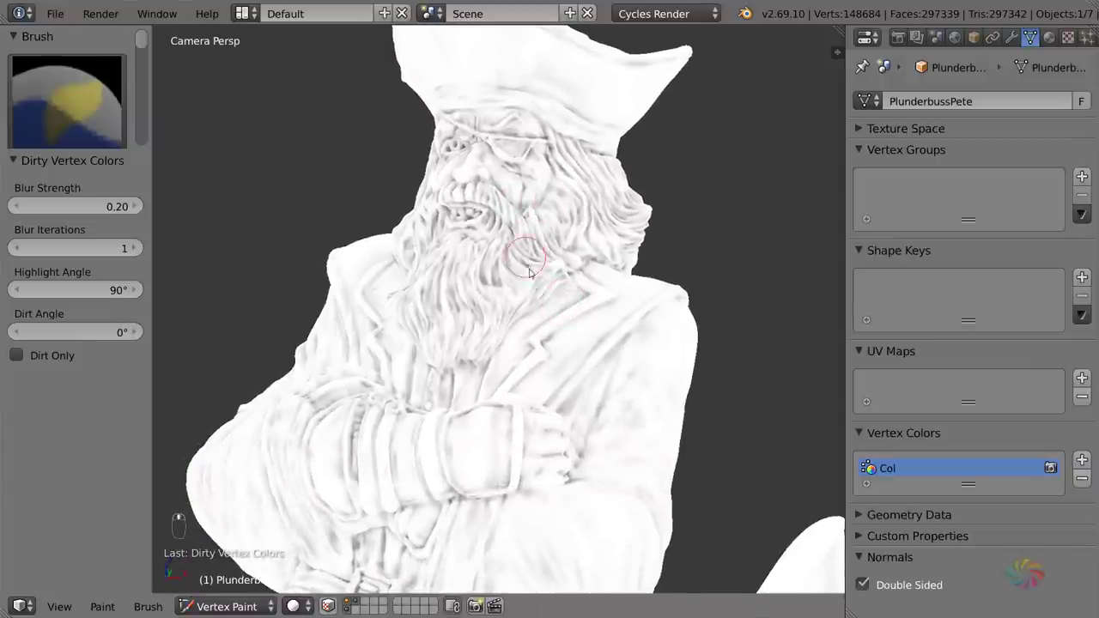
{"action": "scroll", "coordinate": [515, 273], "scroll_direction": "down", "scroll_amount": 4}
{"action": "scroll", "coordinate": [549, 347], "scroll_direction": "up", "scroll_amount": 3}
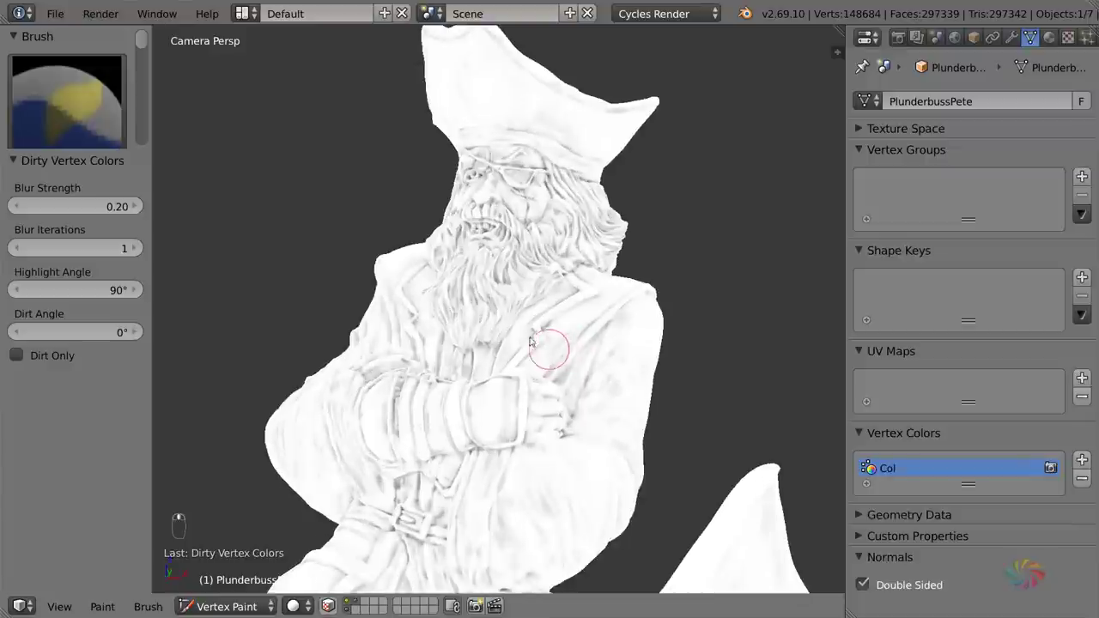
{"action": "scroll", "coordinate": [524, 249], "scroll_direction": "up", "scroll_amount": 3}
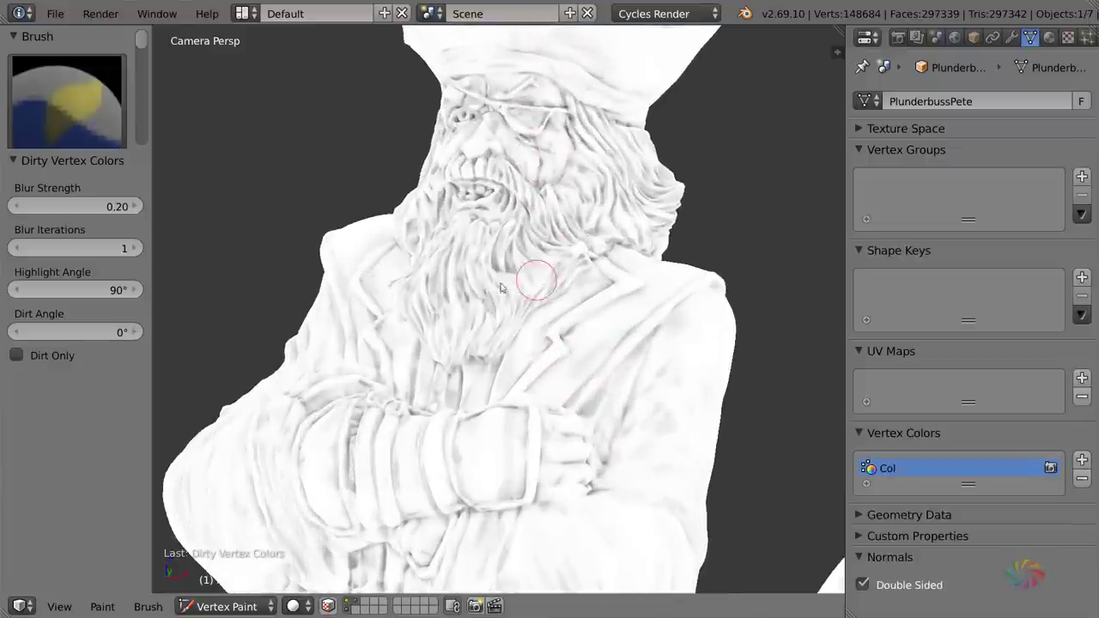
{"action": "scroll", "coordinate": [516, 284], "scroll_direction": "down", "scroll_amount": 3}
{"action": "middle_click_drag", "start_coordinate": [538, 344], "coordinate": [515, 279], "text": "shift"}
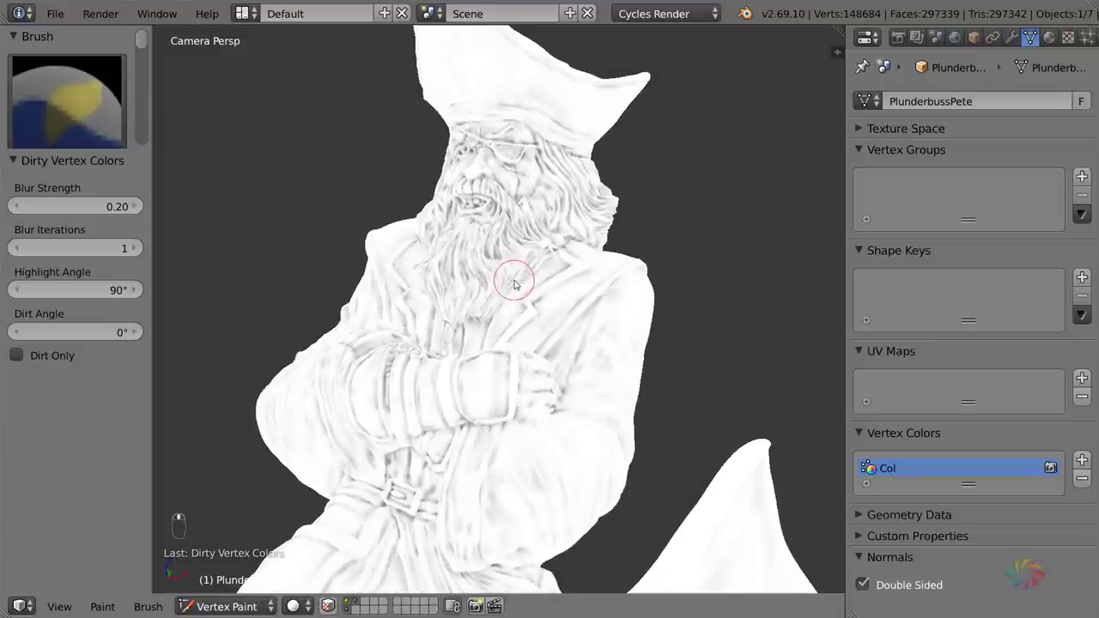
- Hide the Dirty Vertex Colors options and return the statue to Object Mode
{"action": "key", "text": "t"}
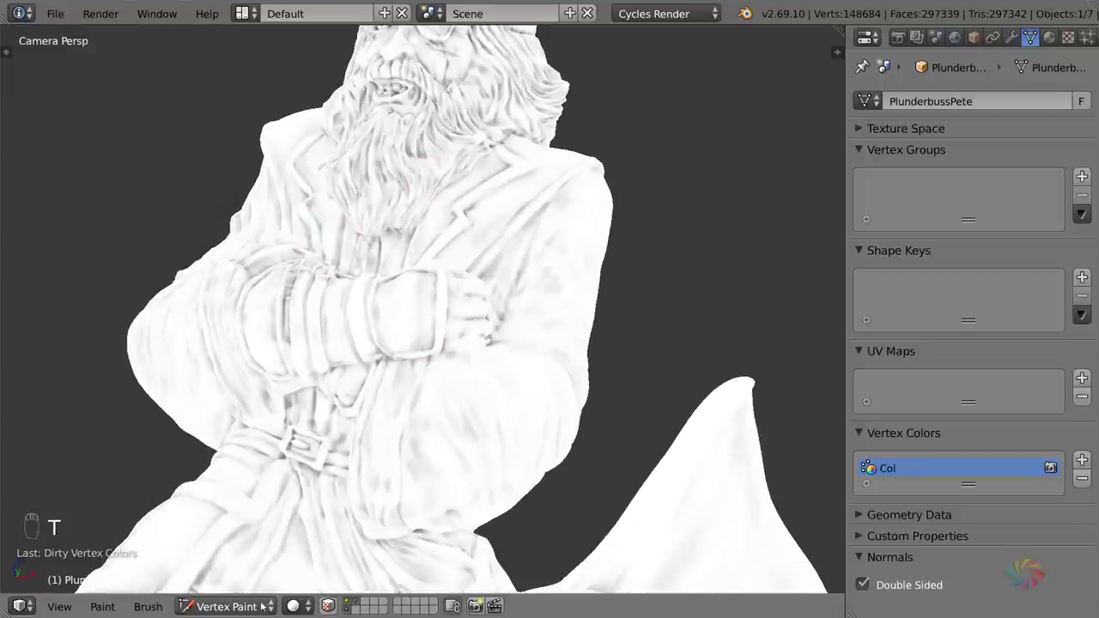
{"action": "left_click", "coordinate": [226, 606]}
{"action": "left_click", "coordinate": [232, 582]}
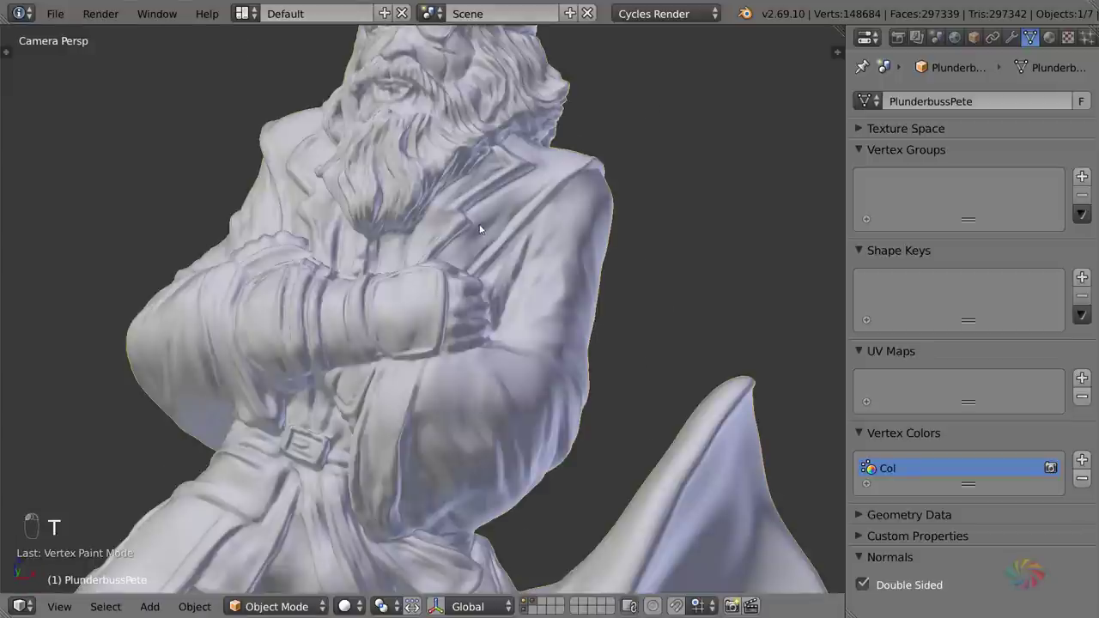
- Set a render border around the statue's head and upper chest and preview it in Rendered shading
{"action": "scroll", "coordinate": [479, 229], "scroll_direction": "down", "scroll_amount": 4}
{"action": "key", "text": "shift+b"}
{"action": "mouse_move", "coordinate": [318, 90]}
{"action": "left_mouse_down"}
{"action": "mouse_move", "coordinate": [534, 384]}
{"action": "mouse_move", "coordinate": [592, 431]}
{"action": "left_mouse_up"}
{"action": "left_click", "coordinate": [344, 607]}
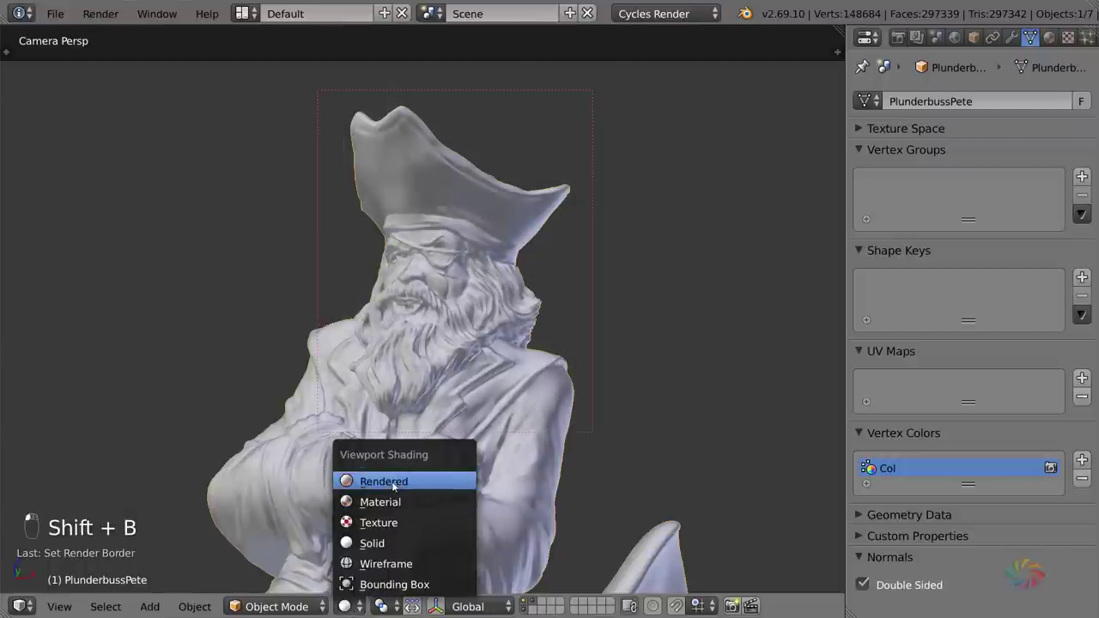
{"action": "left_click", "coordinate": [393, 486]}
{"action": "scroll", "coordinate": [445, 350], "scroll_direction": "up", "scroll_amount": 1}
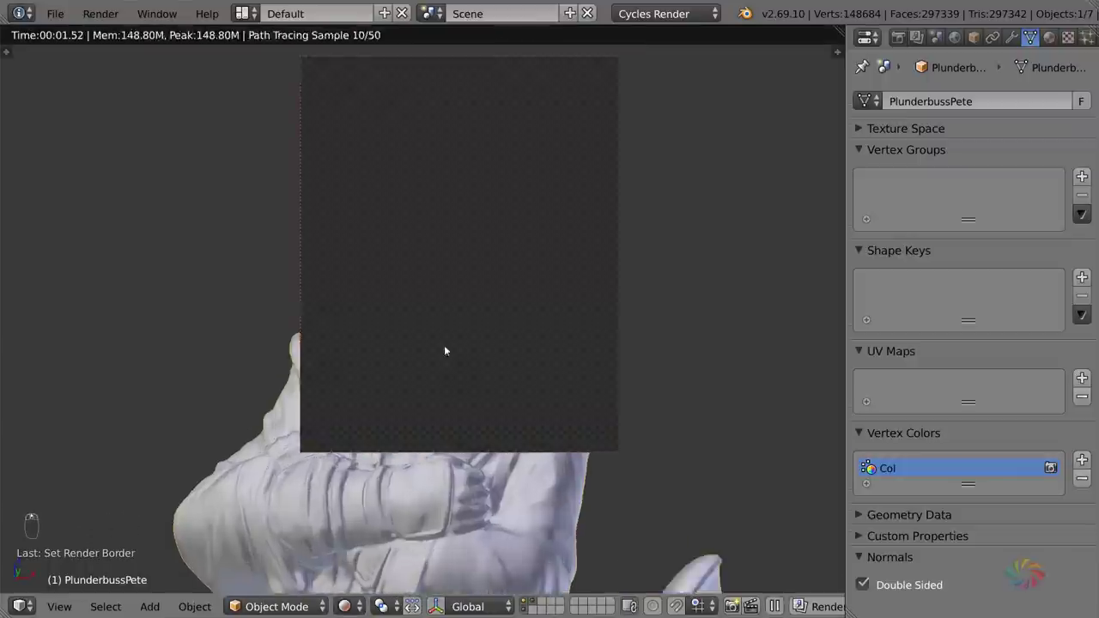
{"action": "scroll", "coordinate": [445, 350], "scroll_direction": "up", "scroll_amount": 1}
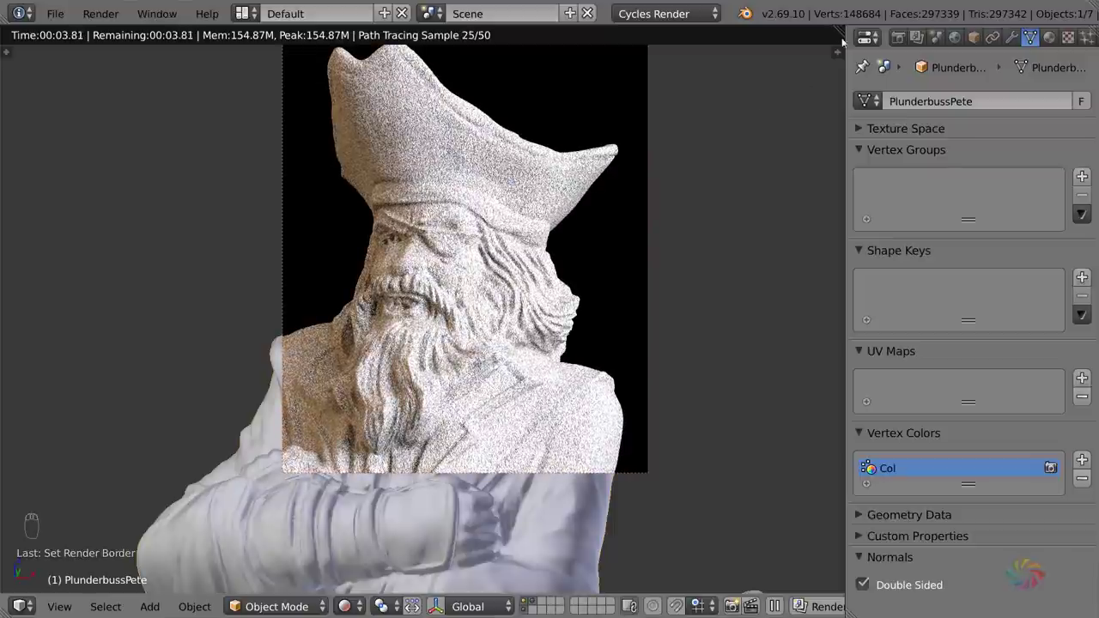
- Return the viewport to Solid shading and open a Node Editor beside it showing the statue's plastic material nodes
{"action": "left_click", "coordinate": [344, 606]}
{"action": "left_click", "coordinate": [393, 542]}
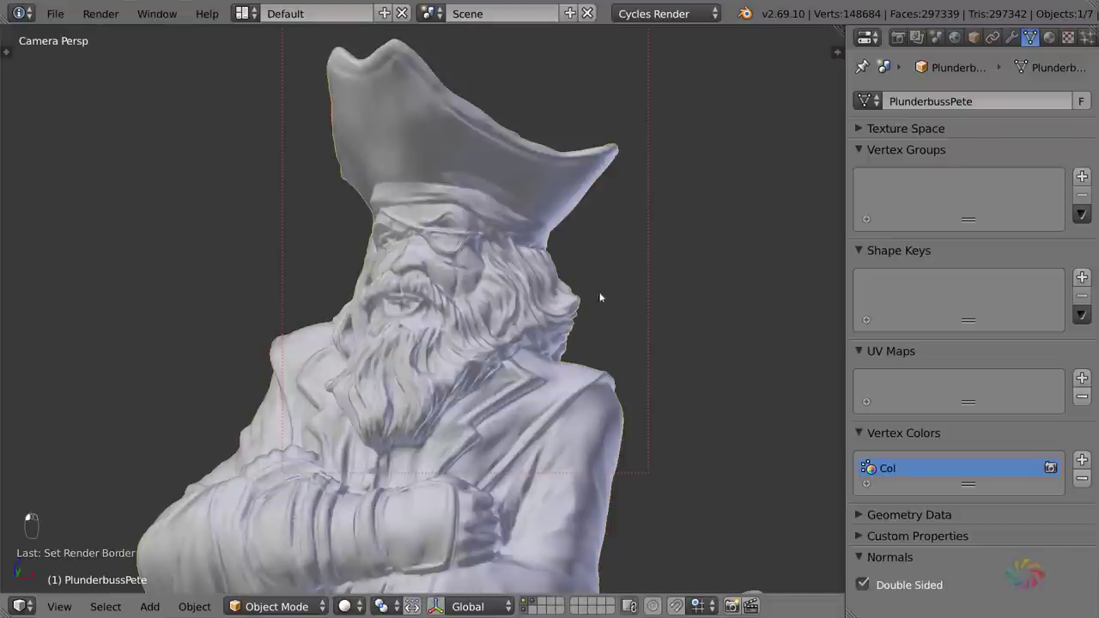
{"action": "left_click_drag", "start_coordinate": [838, 31], "coordinate": [290, 106]}
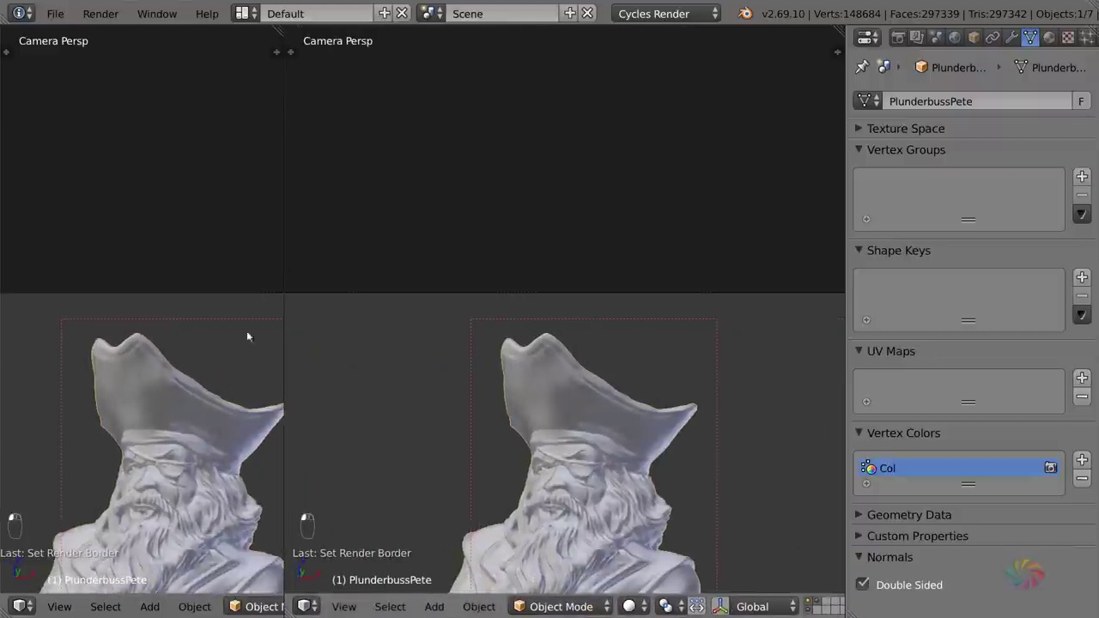
{"action": "left_click", "coordinate": [307, 607]}
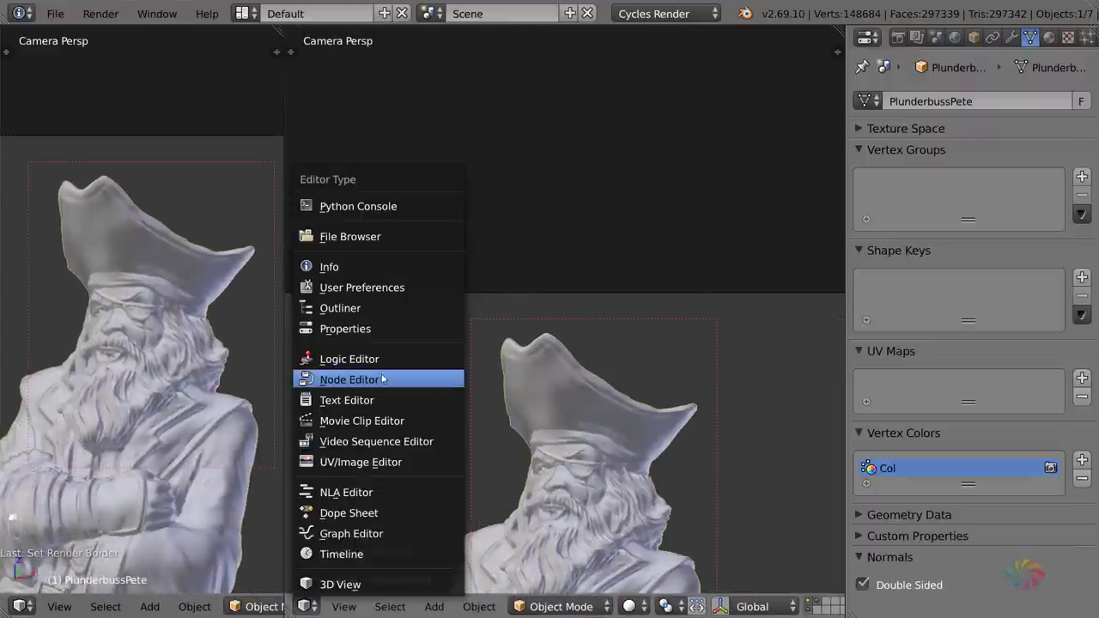
{"action": "left_click", "coordinate": [388, 378]}
{"action": "key", "text": "n"}
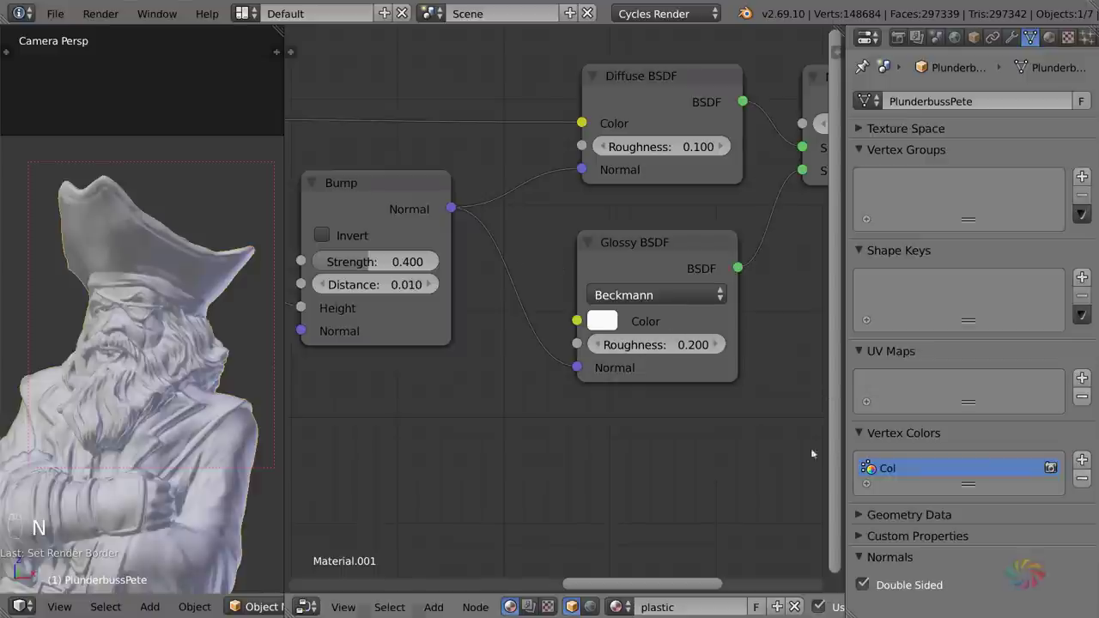
{"action": "scroll", "coordinate": [559, 398], "scroll_direction": "down", "scroll_amount": 4}
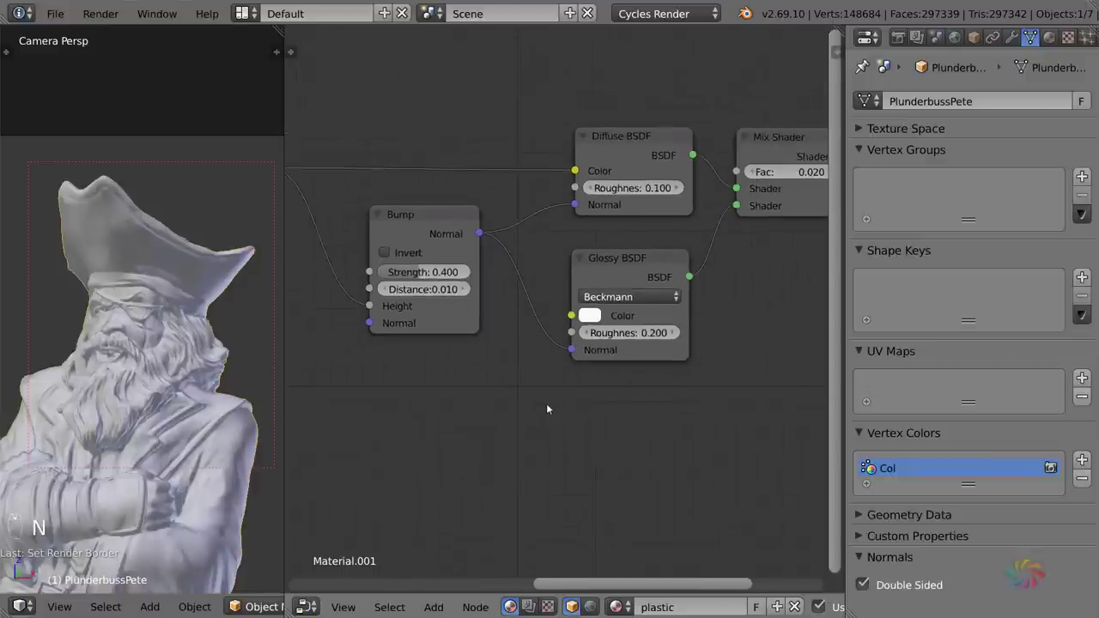
{"action": "middle_click_drag", "start_coordinate": [447, 379], "coordinate": [588, 426]}
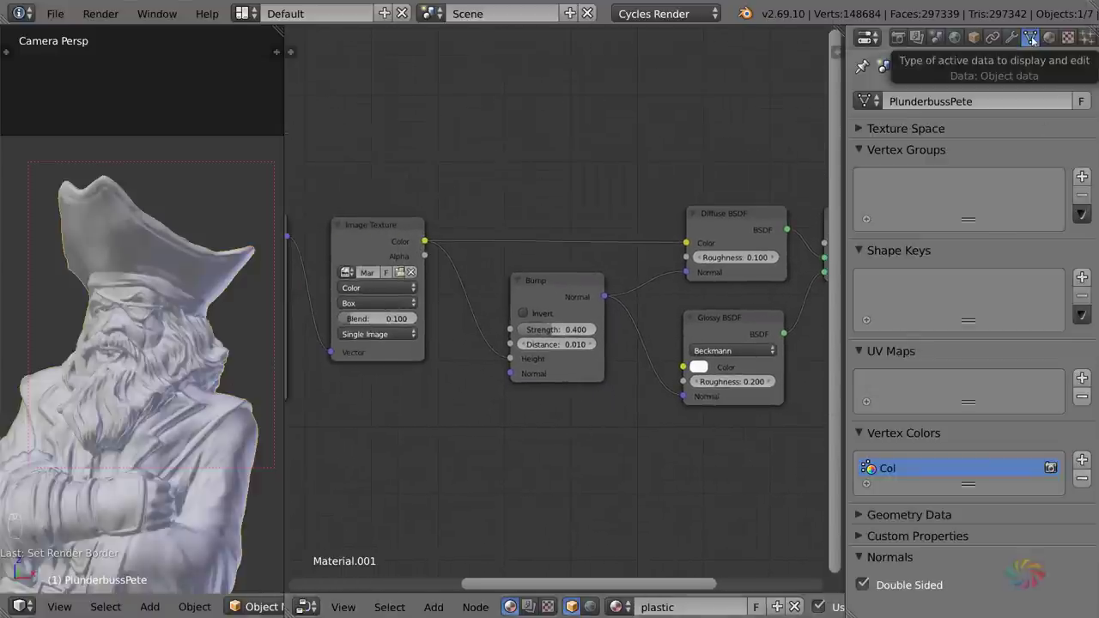
- Rename the statue's vertex color layer to Dirt Map
{"action": "double_click", "coordinate": [894, 472]}
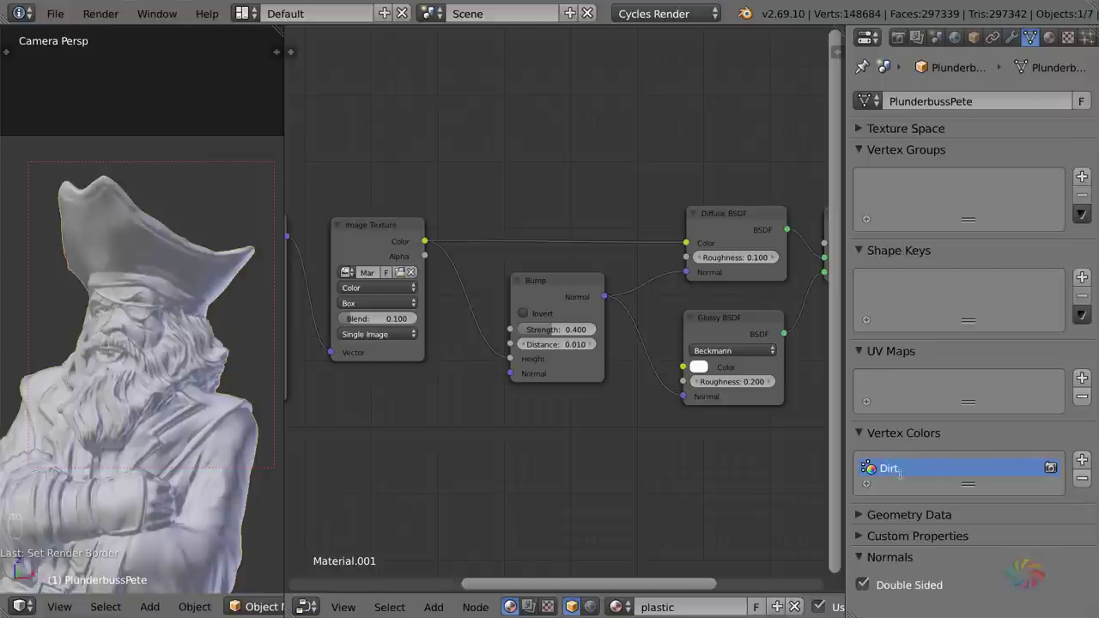
{"action": "key", "text": "Return"}
{"action": "scroll", "coordinate": [604, 413], "scroll_direction": "down", "scroll_amount": 2}
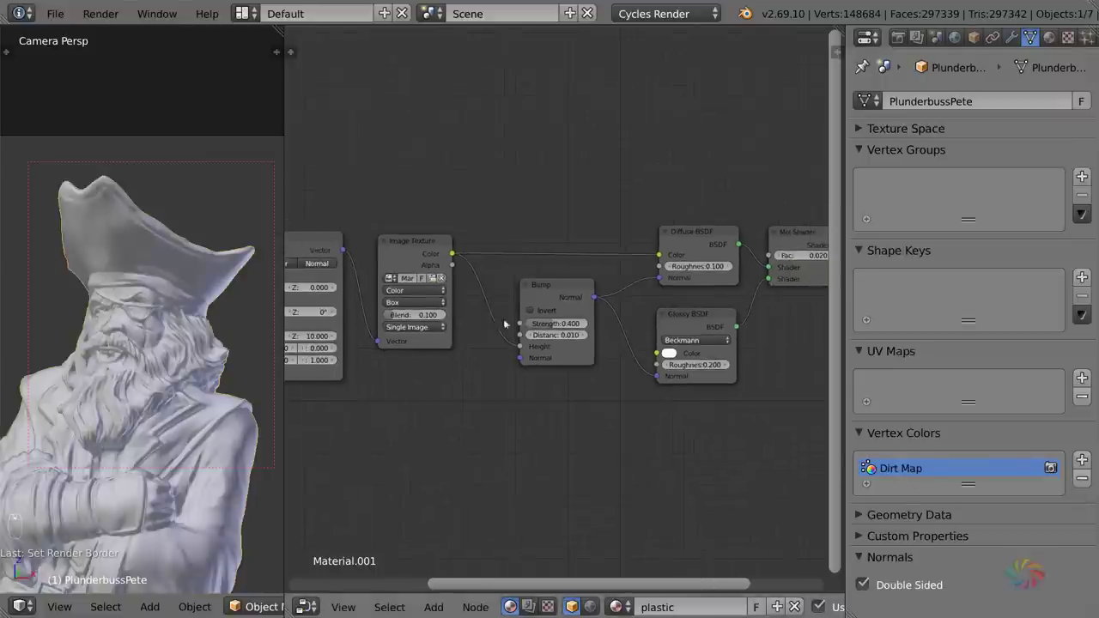
{"action": "scroll", "coordinate": [549, 267], "scroll_direction": "up", "scroll_amount": 2}
{"action": "middle_click_drag", "start_coordinate": [455, 140], "coordinate": [523, 226]}
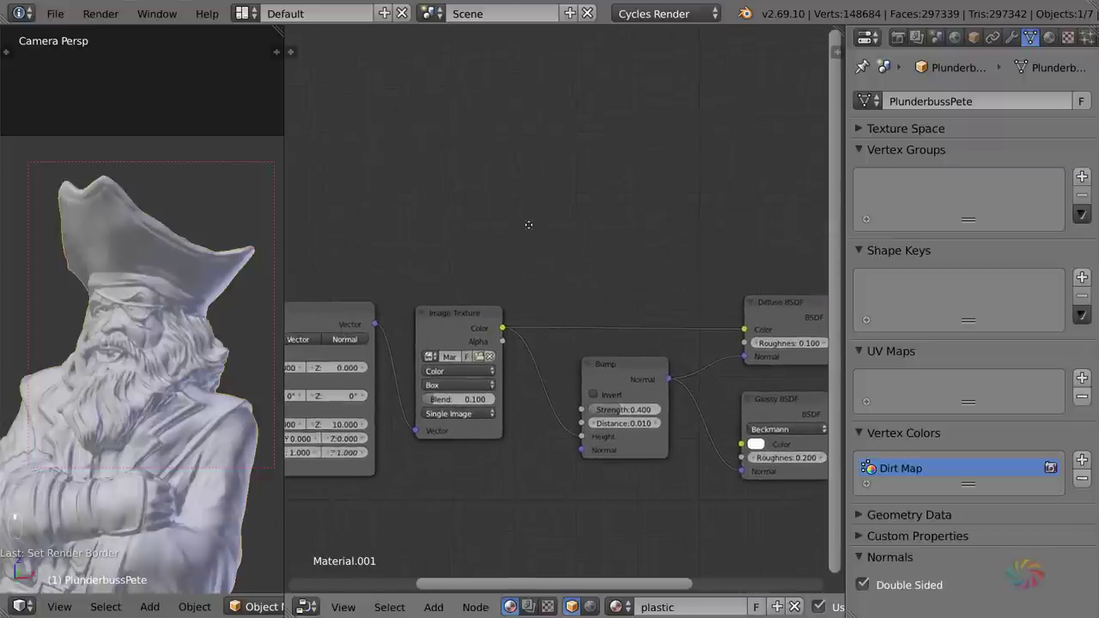
- Add an Attribute node above the Image Texture node and set its name to Dirt Map
{"action": "key", "text": "shift+a"}
{"action": "mouse_move", "coordinate": [439, 83]}
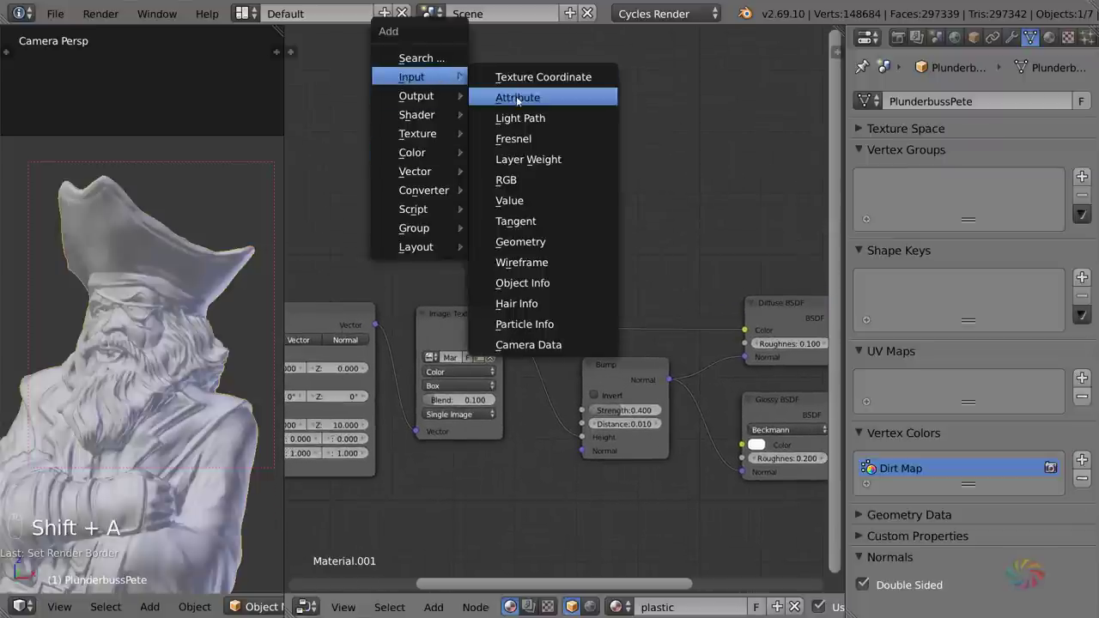
{"action": "left_click", "coordinate": [519, 100]}
{"action": "left_click", "coordinate": [424, 135]}
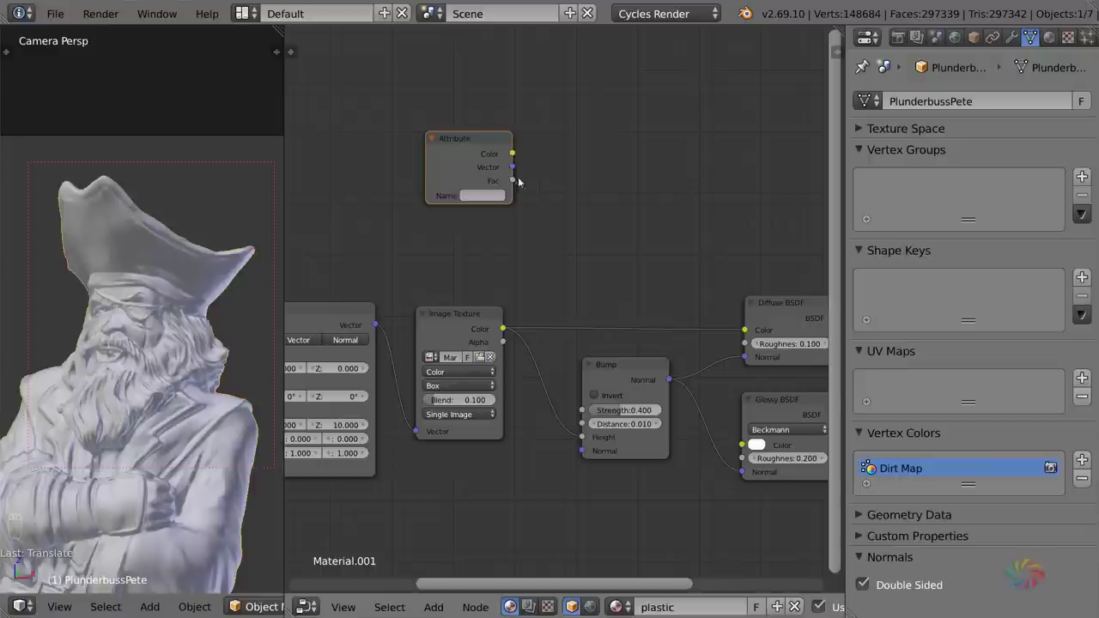
{"action": "middle_click_drag", "start_coordinate": [559, 211], "coordinate": [584, 261]}
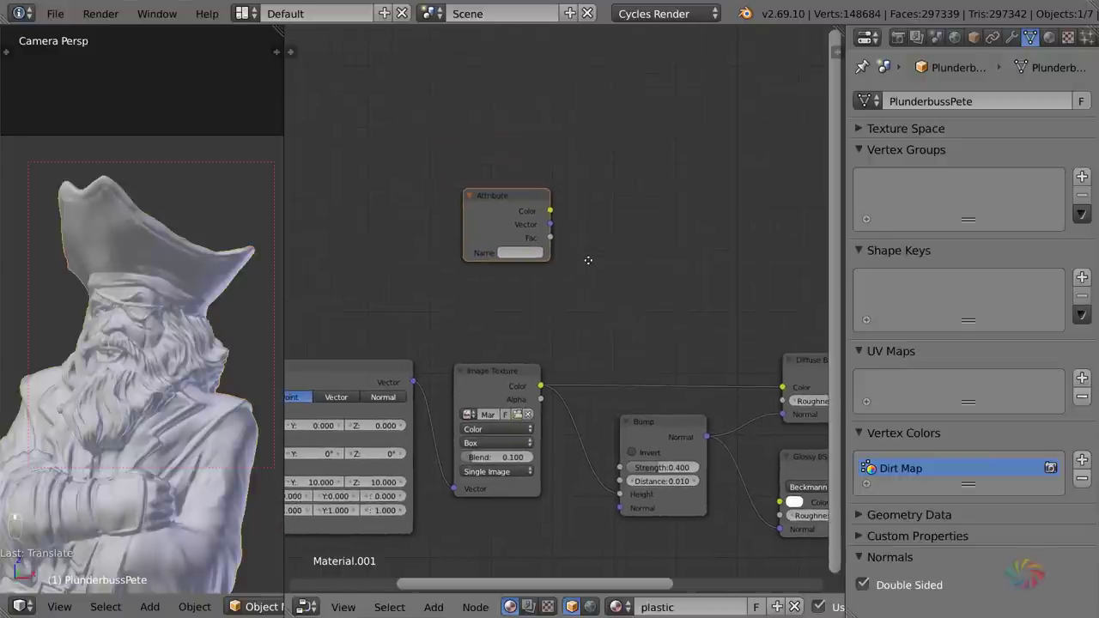
{"action": "scroll", "coordinate": [579, 245], "scroll_direction": "up", "scroll_amount": 1}
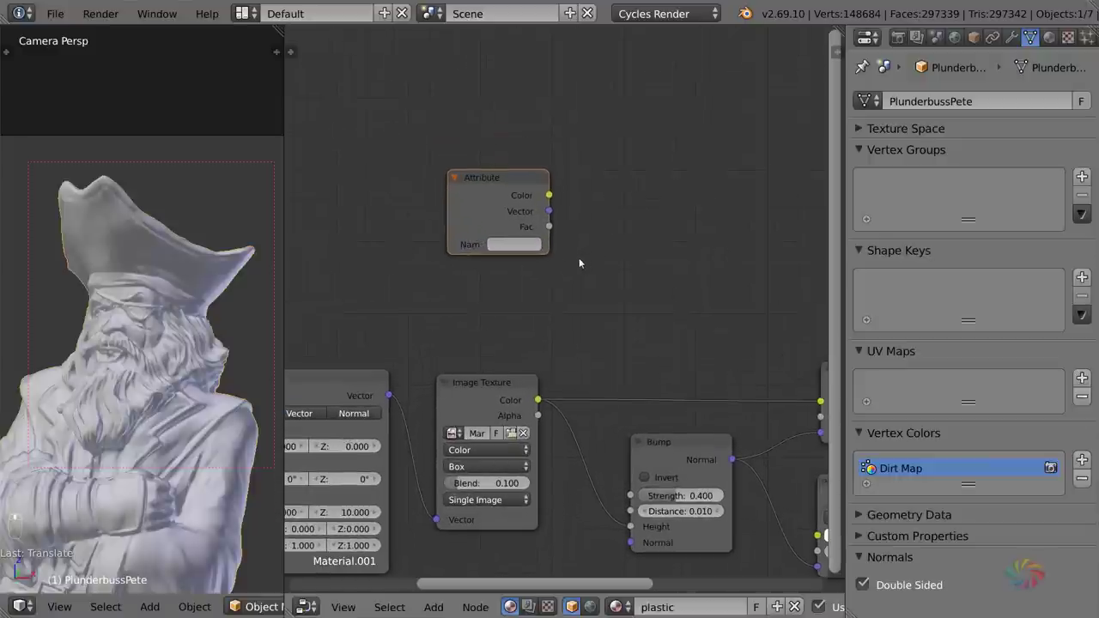
{"action": "left_click", "coordinate": [514, 246]}
{"action": "type", "text": "t Map"}
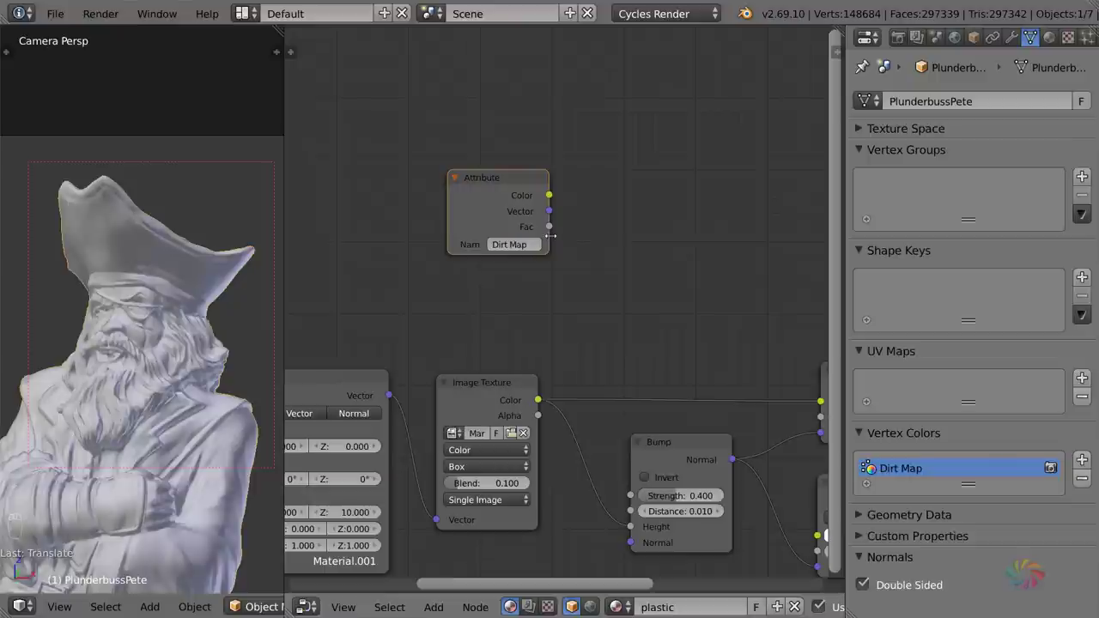
- Switch the 3D viewport to Rendered shading to preview the bordered region of the statue
{"action": "middle_click_drag", "start_coordinate": [571, 254], "coordinate": [469, 170]}
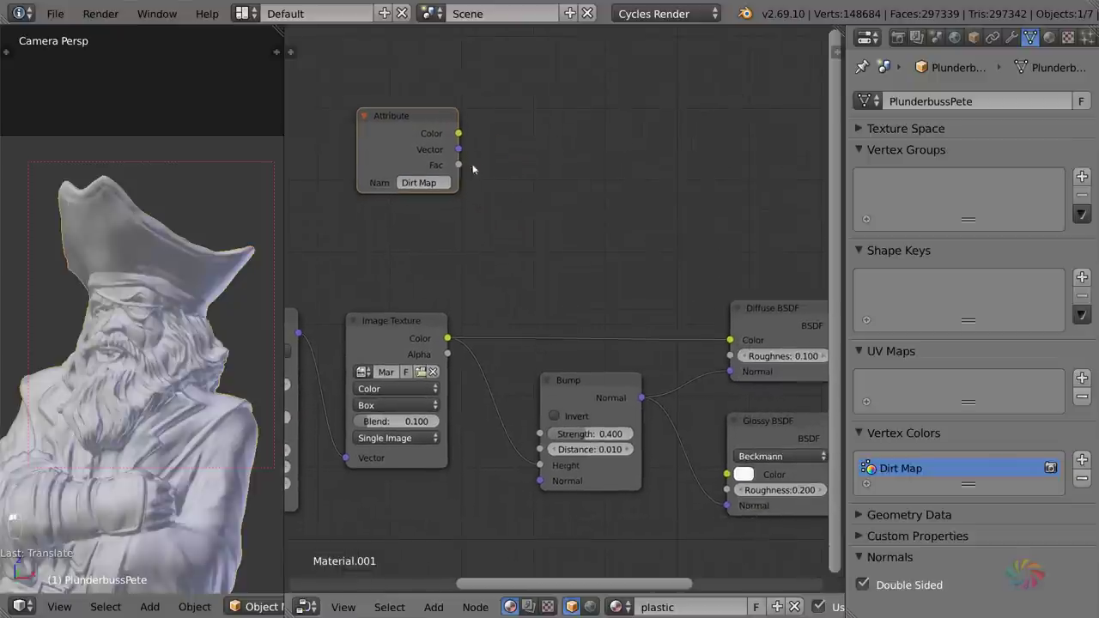
{"action": "left_click_drag", "start_coordinate": [570, 194], "coordinate": [570, 194]}
{"action": "middle_click_drag", "start_coordinate": [697, 351], "coordinate": [647, 310]}
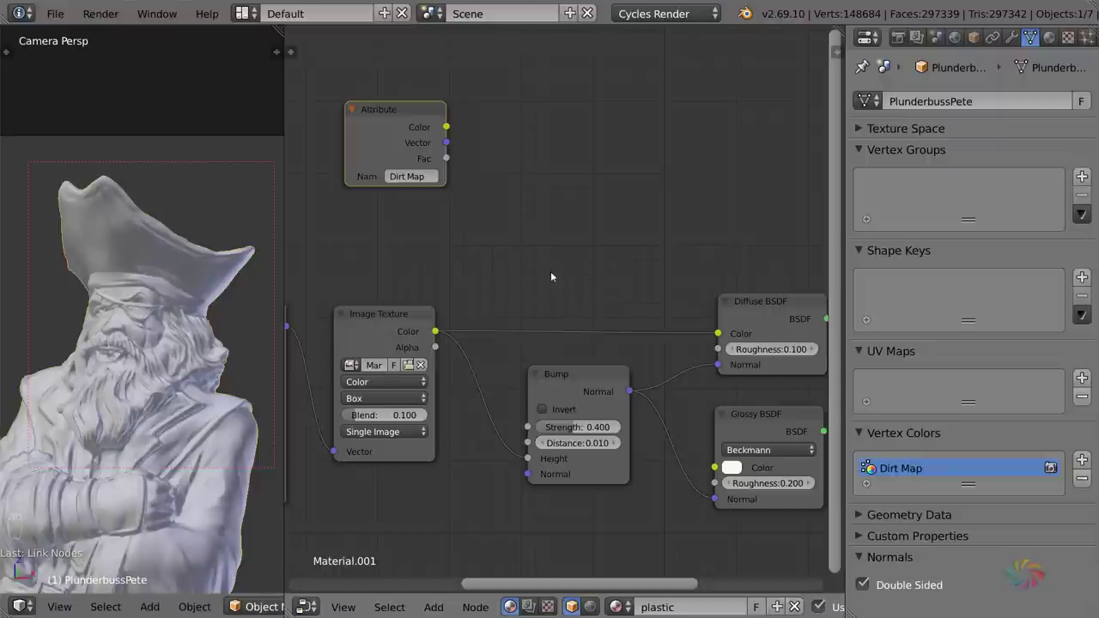
{"action": "scroll", "coordinate": [563, 292], "scroll_direction": "down", "scroll_amount": 3}
{"action": "middle_click_drag", "start_coordinate": [676, 345], "coordinate": [629, 335]}
{"action": "scroll", "coordinate": [168, 606], "scroll_direction": "down", "scroll_amount": 2, "text": "ctrl"}
{"action": "scroll", "coordinate": [168, 606], "scroll_direction": "down", "scroll_amount": 2, "text": "ctrl"}
{"action": "left_click", "coordinate": [178, 606]}
{"action": "left_click", "coordinate": [236, 478]}
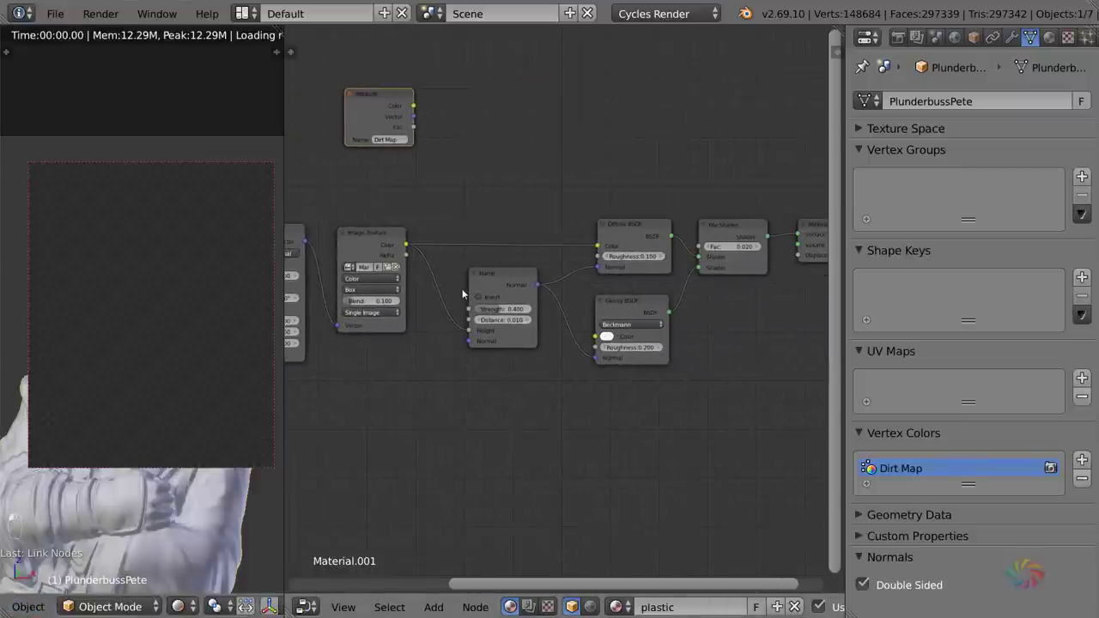
- Examine the material's existing setup from the Image Texture node through the Glossy BSDF to the Mix Shader
{"action": "middle_click_drag", "start_coordinate": [531, 312], "coordinate": [626, 318]}
{"action": "scroll", "coordinate": [431, 234], "scroll_direction": "up", "scroll_amount": 1}
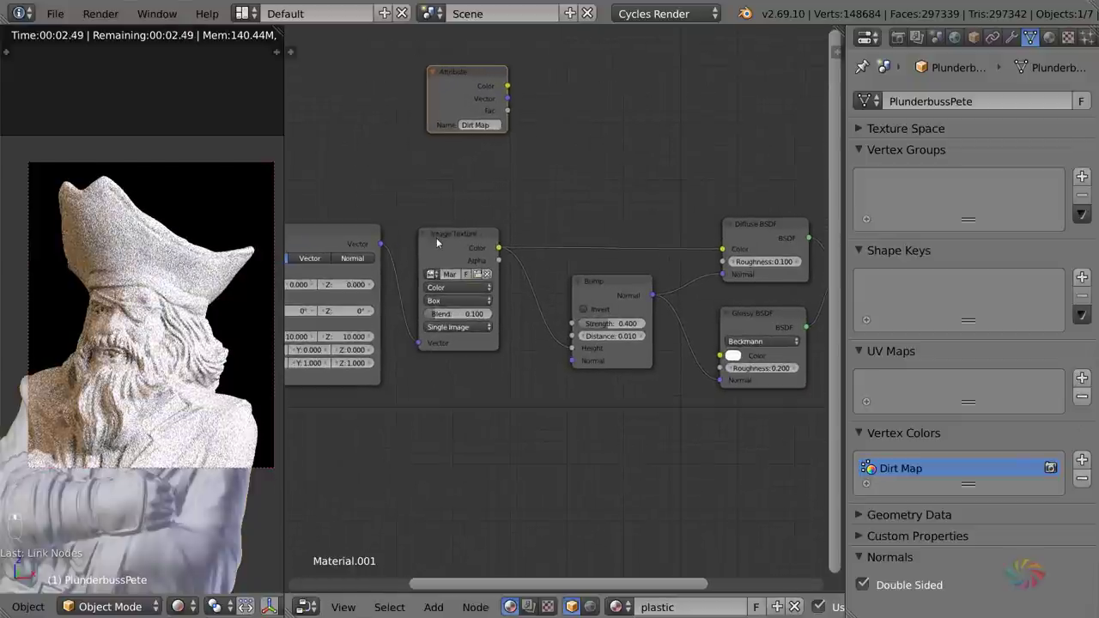
{"action": "left_click", "coordinate": [432, 238]}
{"action": "scroll", "coordinate": [455, 271], "scroll_direction": "down", "scroll_amount": 5, "text": "ctrl"}
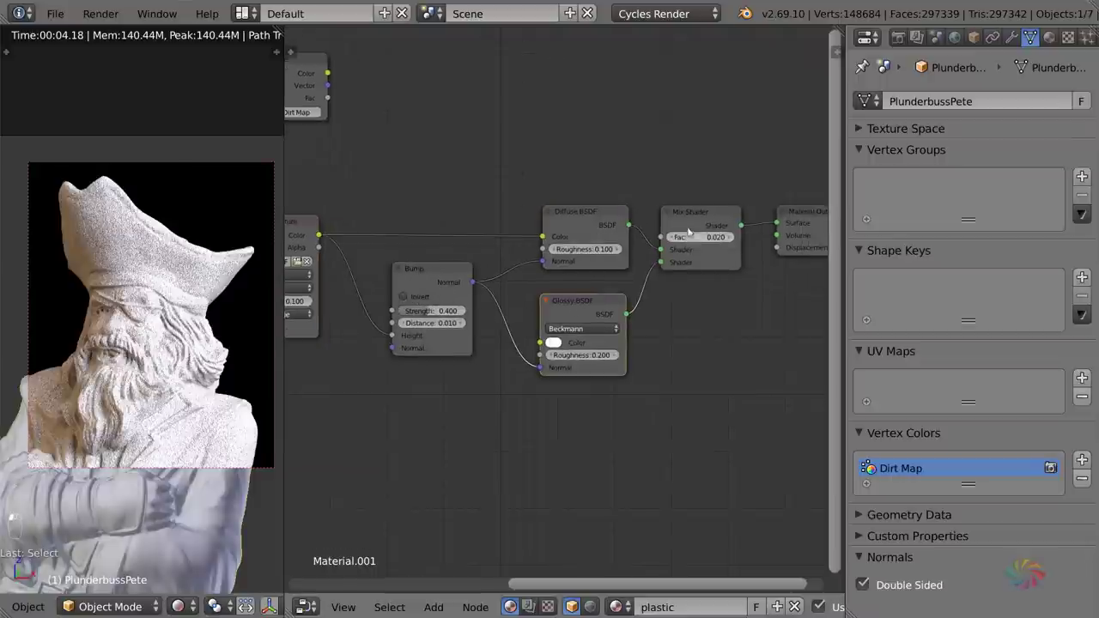
{"action": "left_click", "coordinate": [692, 215]}
{"action": "scroll", "coordinate": [552, 286], "scroll_direction": "up", "scroll_amount": 3}
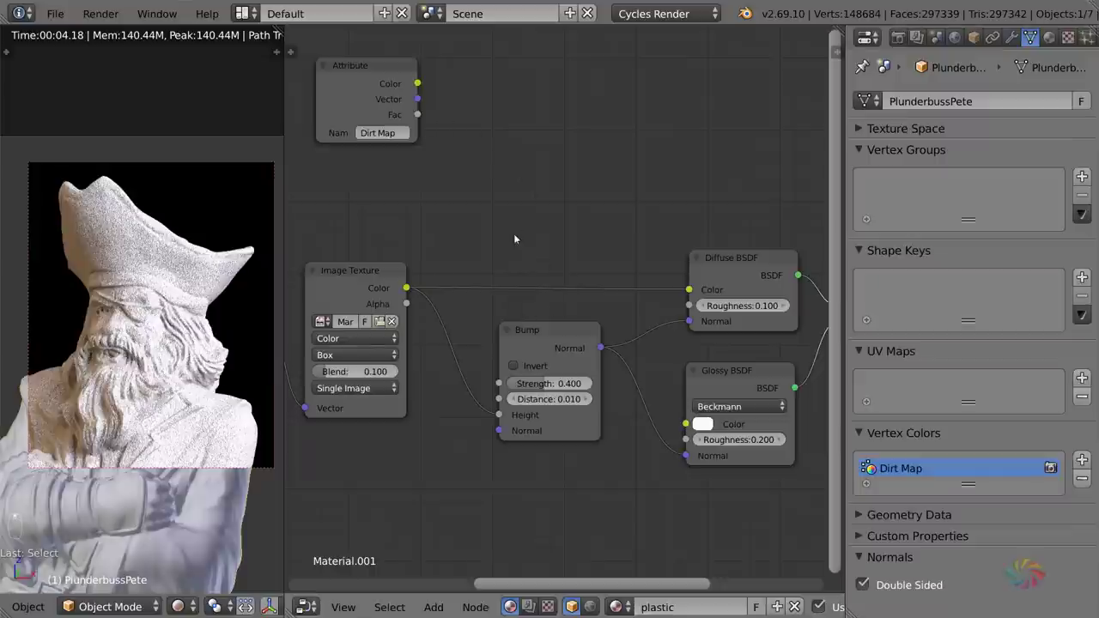
{"action": "left_click_drag", "start_coordinate": [557, 289], "coordinate": [560, 296]}
{"action": "scroll", "coordinate": [556, 288], "scroll_direction": "down", "scroll_amount": 1}
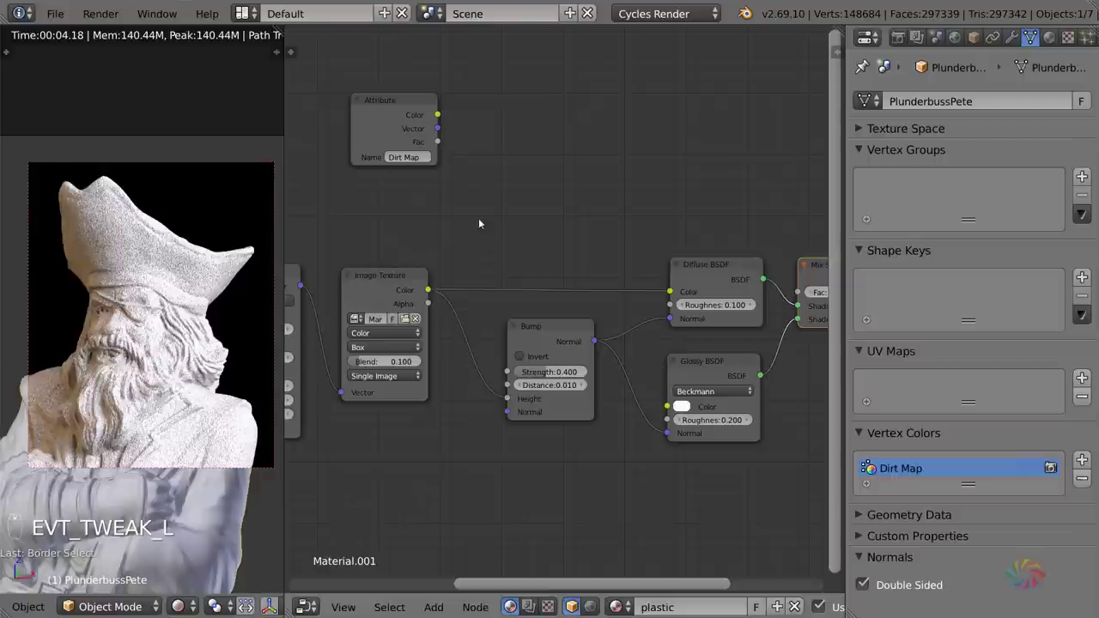
- Insert a MixRGB node into the link between the Image Texture's color and the Diffuse BSDF's color
{"action": "key", "text": "shift+a"}
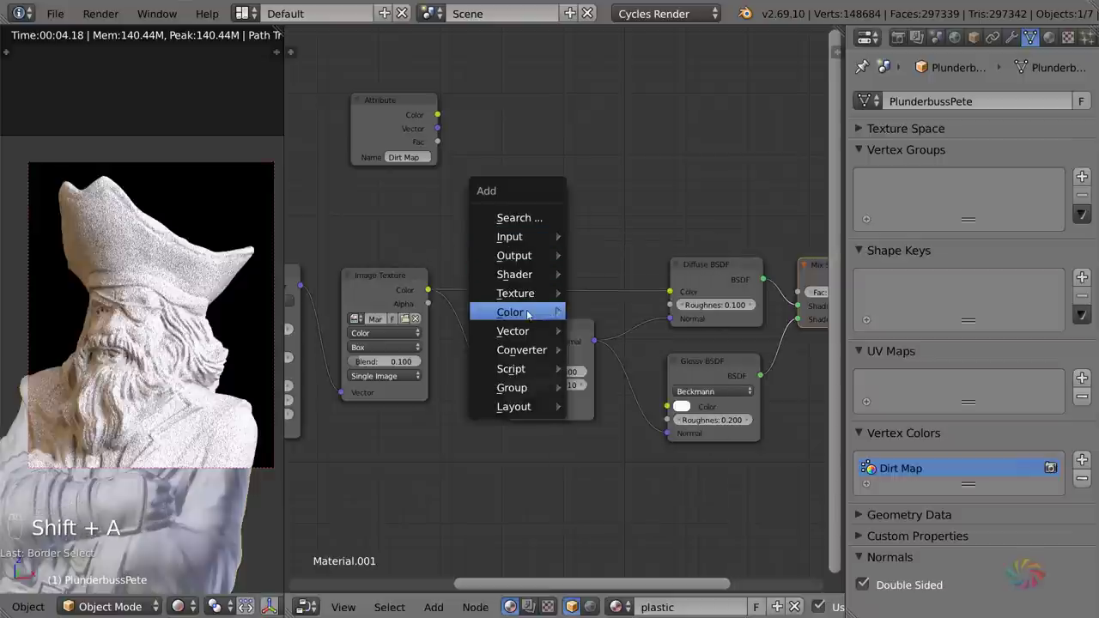
{"action": "mouse_move", "coordinate": [516, 311]}
{"action": "left_click", "coordinate": [592, 314]}
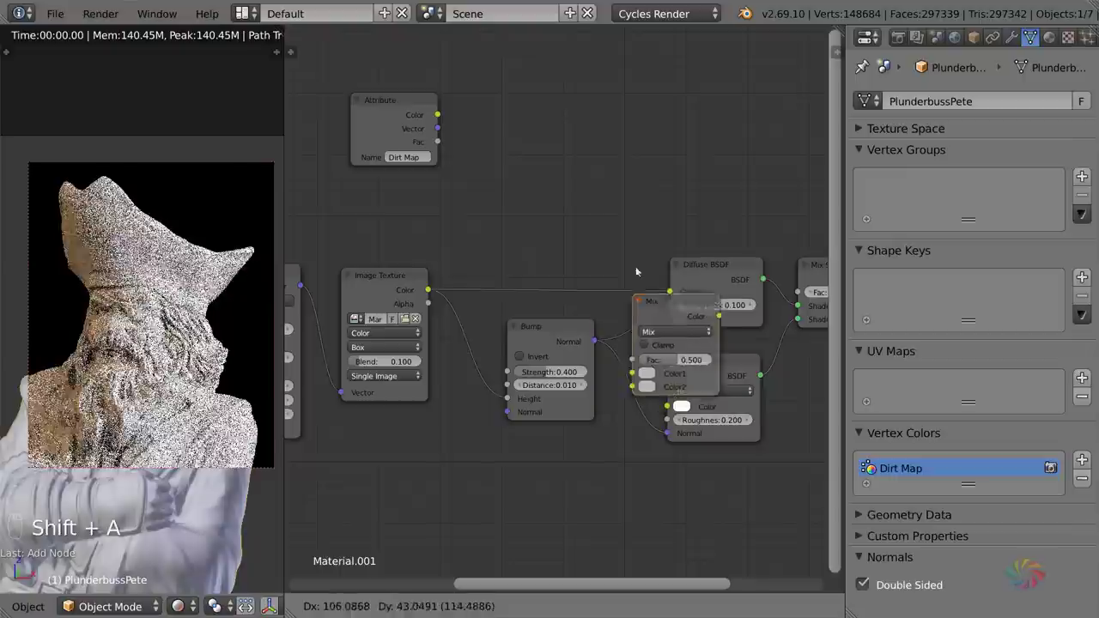
{"action": "left_click", "coordinate": [542, 210]}
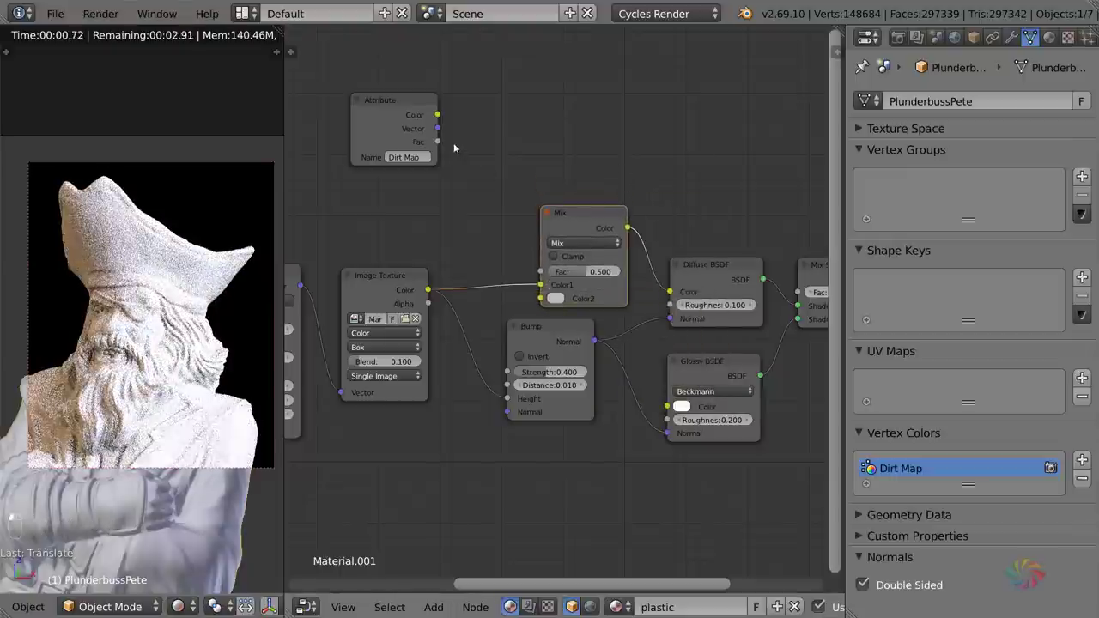
- Connect the Attribute's Fac output to the Mix node's Fac and move the Image Texture link from Color1 to Color2
{"action": "left_click_drag", "start_coordinate": [437, 142], "coordinate": [541, 272]}
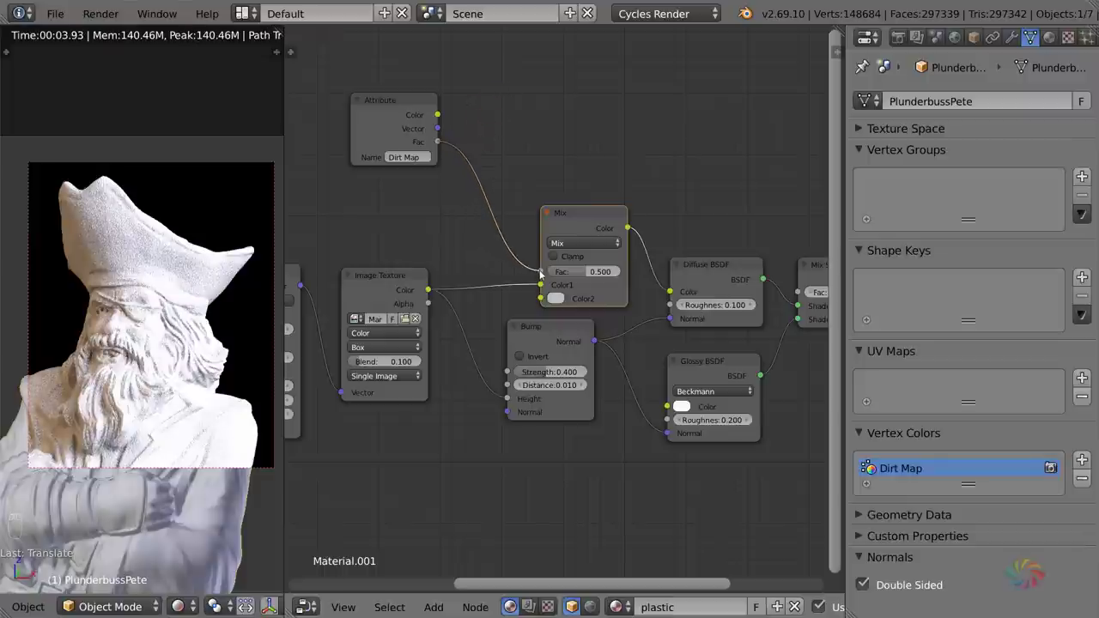
{"action": "left_click_drag", "start_coordinate": [541, 272], "coordinate": [541, 272]}
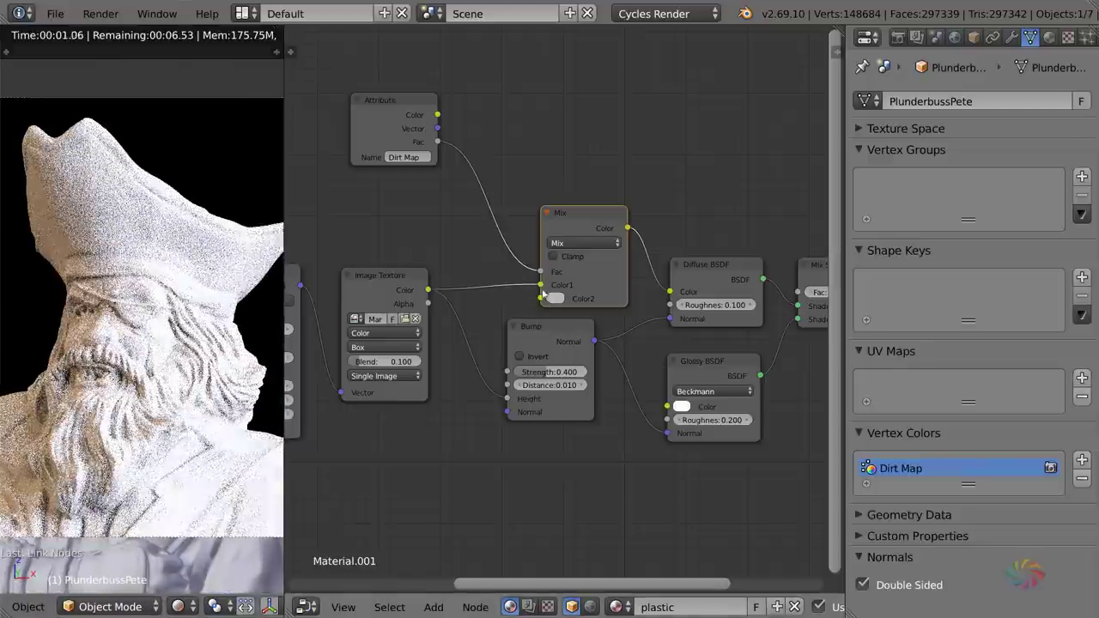
{"action": "mouse_move", "coordinate": [541, 284]}
{"action": "left_mouse_down"}
{"action": "mouse_move", "coordinate": [514, 293]}
{"action": "mouse_move", "coordinate": [540, 298]}
{"action": "left_mouse_up"}
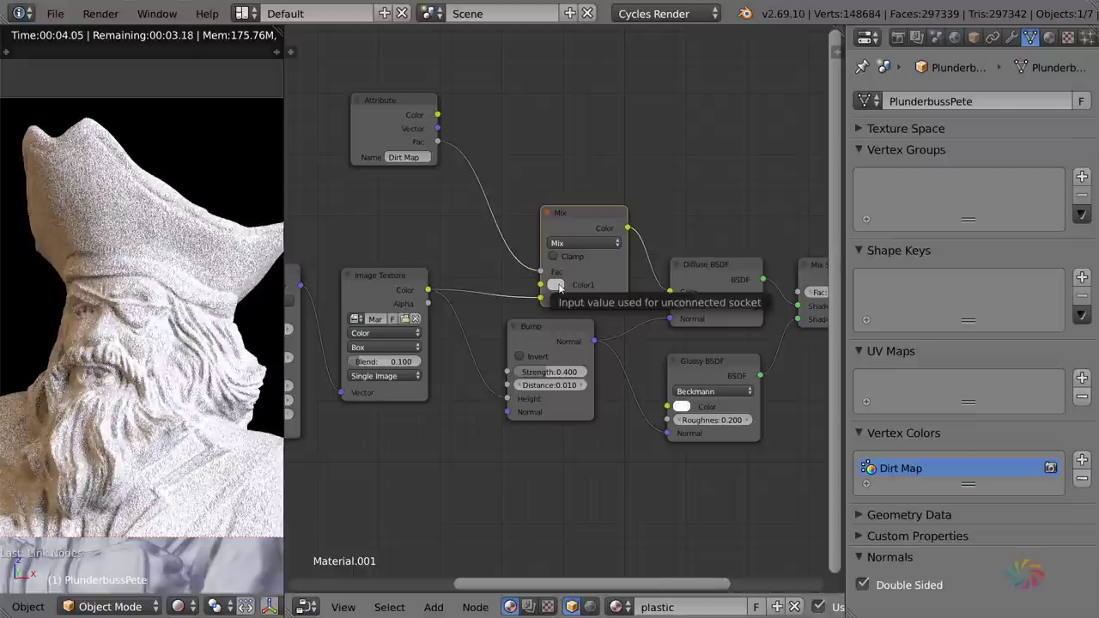
- Set the Mix node's Color1 to magenta and inspect the dirt in the statue's rendered face
{"action": "left_click", "coordinate": [556, 285]}
{"action": "left_click_drag", "start_coordinate": [600, 157], "coordinate": [620, 188]}
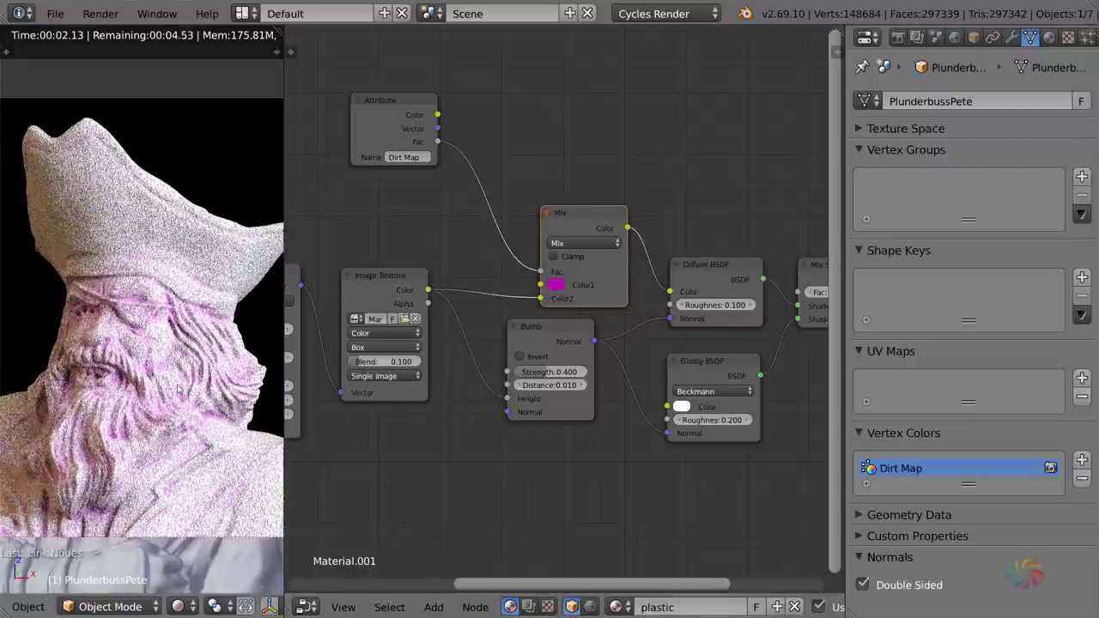
{"action": "middle_click_drag", "start_coordinate": [178, 389], "coordinate": [151, 339]}
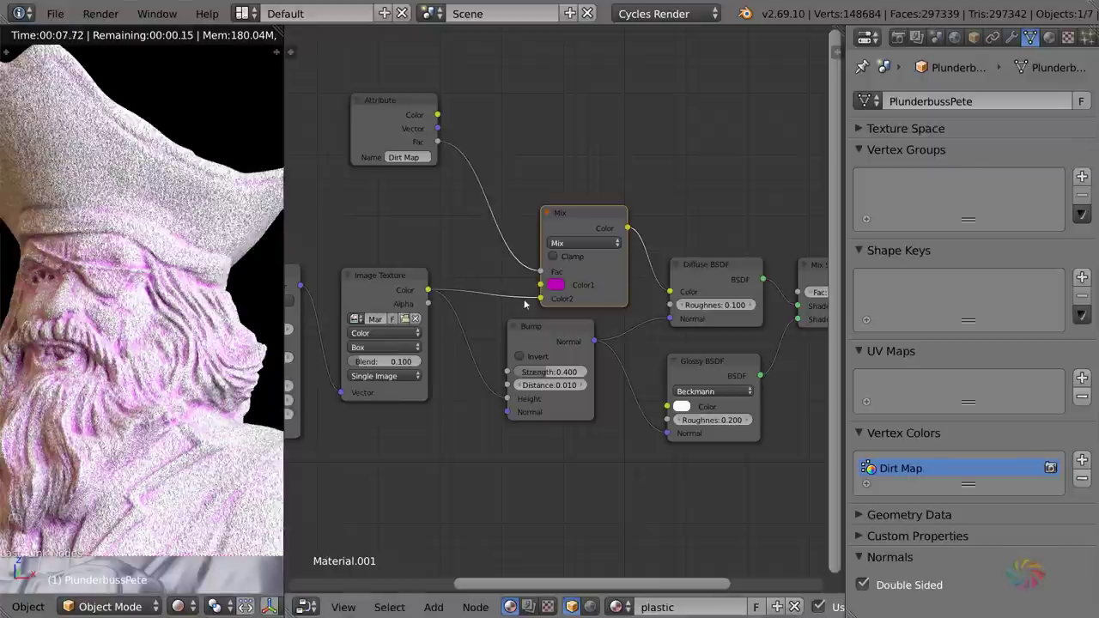
- Set the Mix node's Color1 to a dark green
{"action": "left_click", "coordinate": [555, 285]}
{"action": "left_click", "coordinate": [557, 150]}
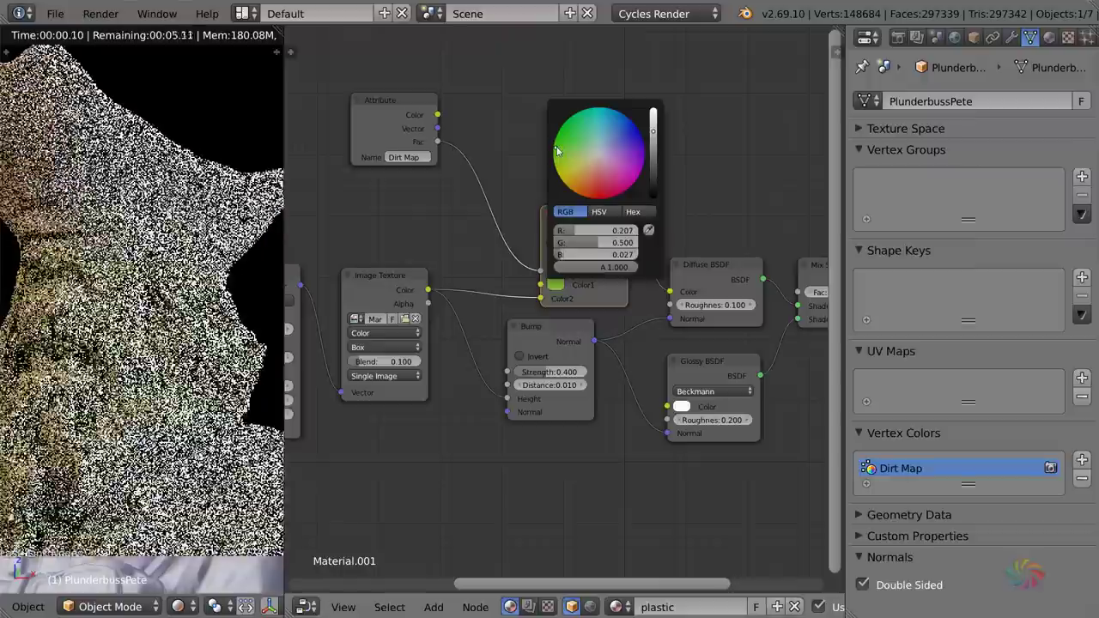
{"action": "left_click_drag", "start_coordinate": [647, 150], "coordinate": [652, 170]}
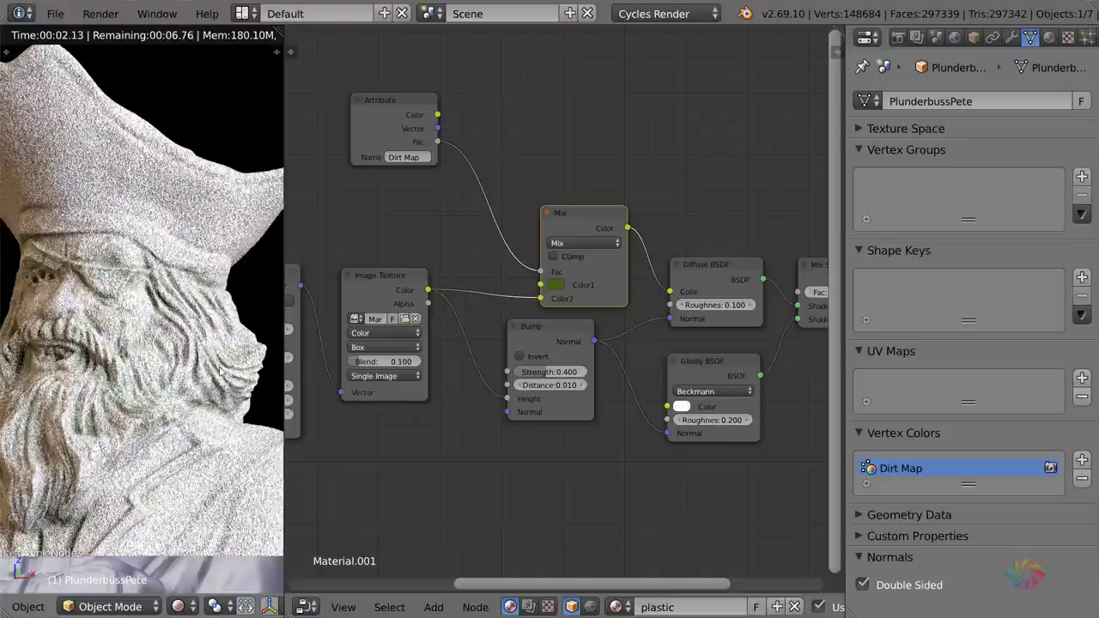
- Move the Mix node and the Attribute node higher to clear space above the Mapping and Image Texture nodes
{"action": "middle_click_drag", "start_coordinate": [464, 260], "coordinate": [554, 288]}
{"action": "key", "text": "g"}
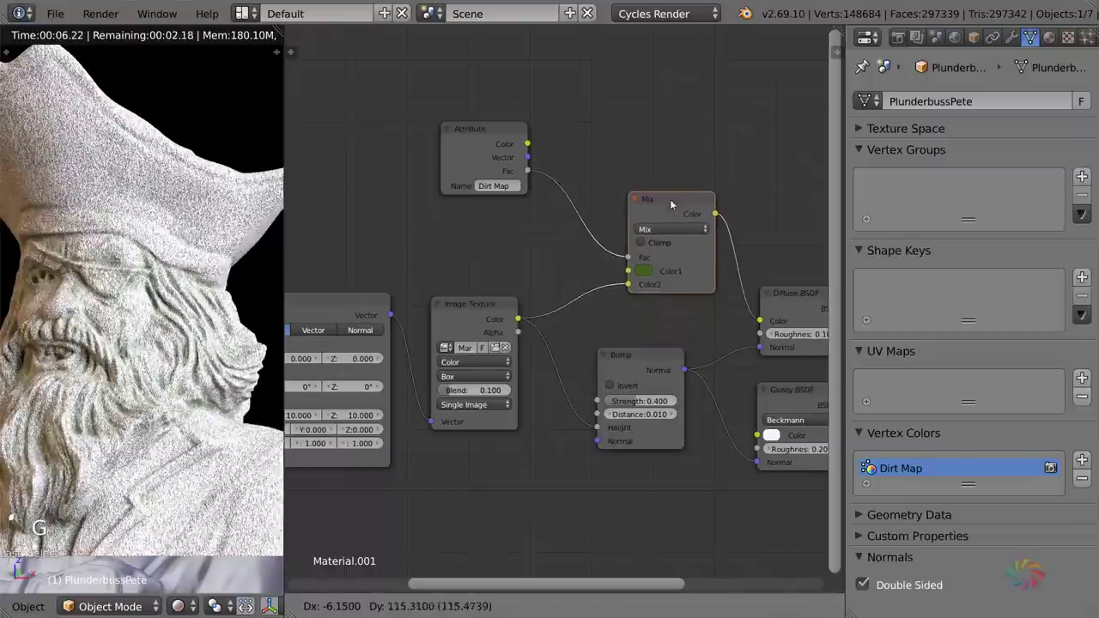
{"action": "key", "text": "y"}
{"action": "left_click", "coordinate": [650, 218]}
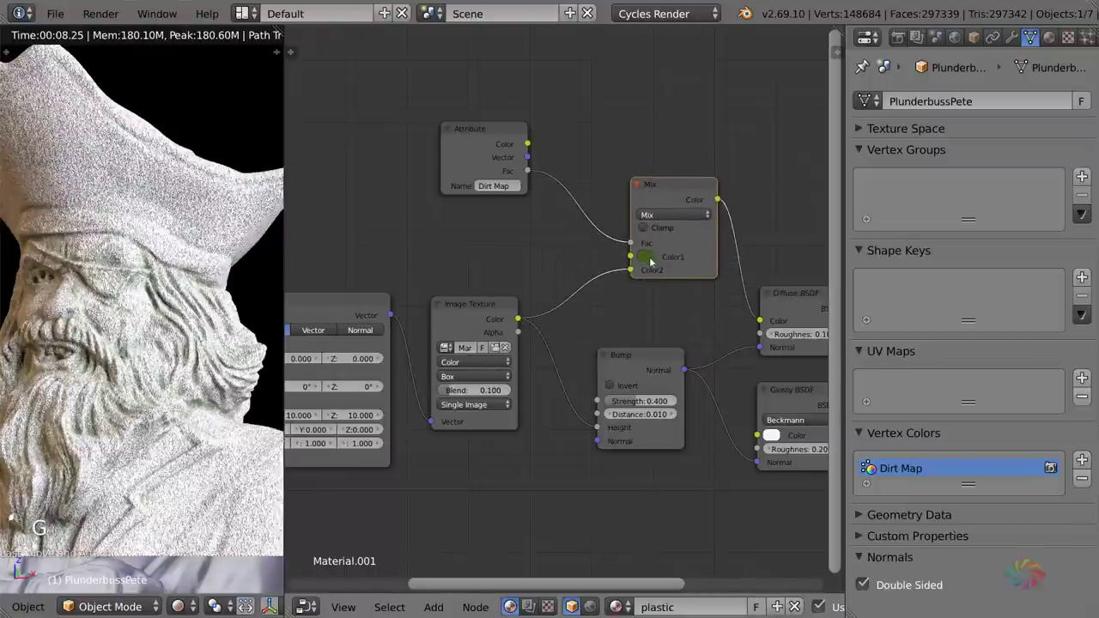
{"action": "middle_click_drag", "start_coordinate": [581, 284], "coordinate": [672, 286]}
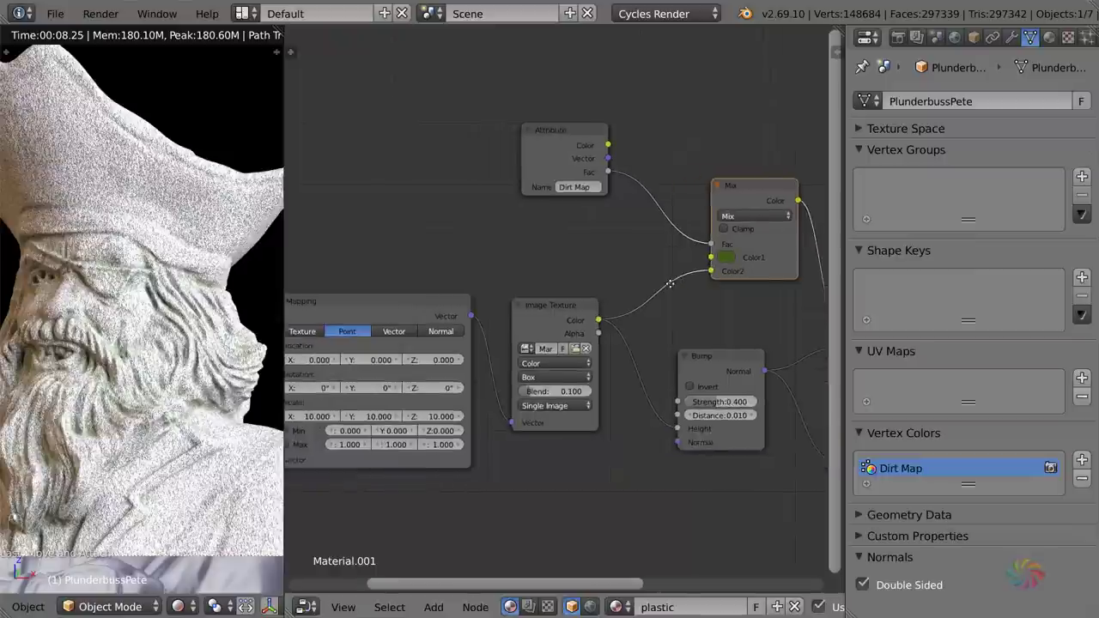
{"action": "left_click", "coordinate": [580, 142]}
{"action": "key", "text": "g"}
{"action": "left_click", "coordinate": [581, 93]}
{"action": "scroll", "coordinate": [559, 248], "scroll_direction": "down", "scroll_amount": 3}
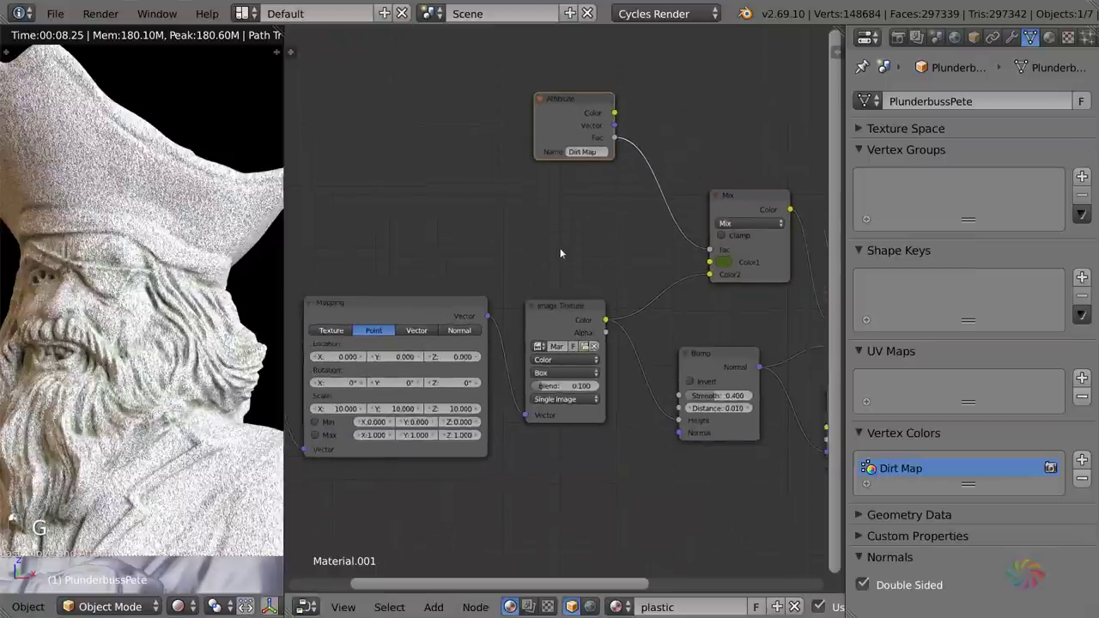
{"action": "middle_click_drag", "start_coordinate": [542, 289], "coordinate": [556, 313]}
{"action": "scroll", "coordinate": [475, 260], "scroll_direction": "up", "scroll_amount": 1}
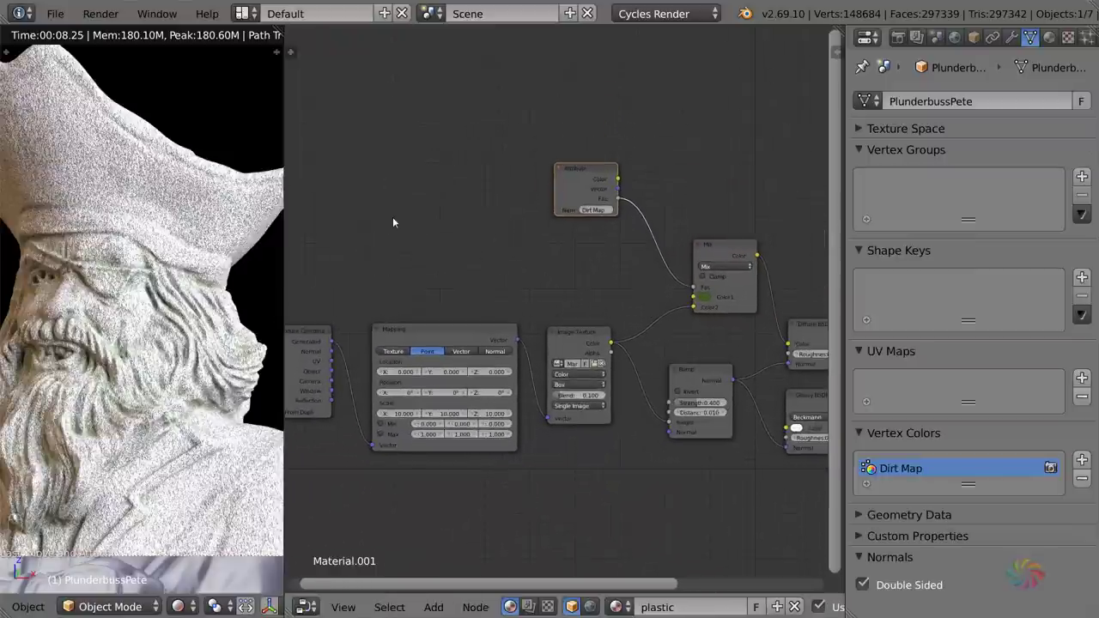
{"action": "key", "text": "shift+a"}
{"action": "mouse_move", "coordinate": [395, 221]}
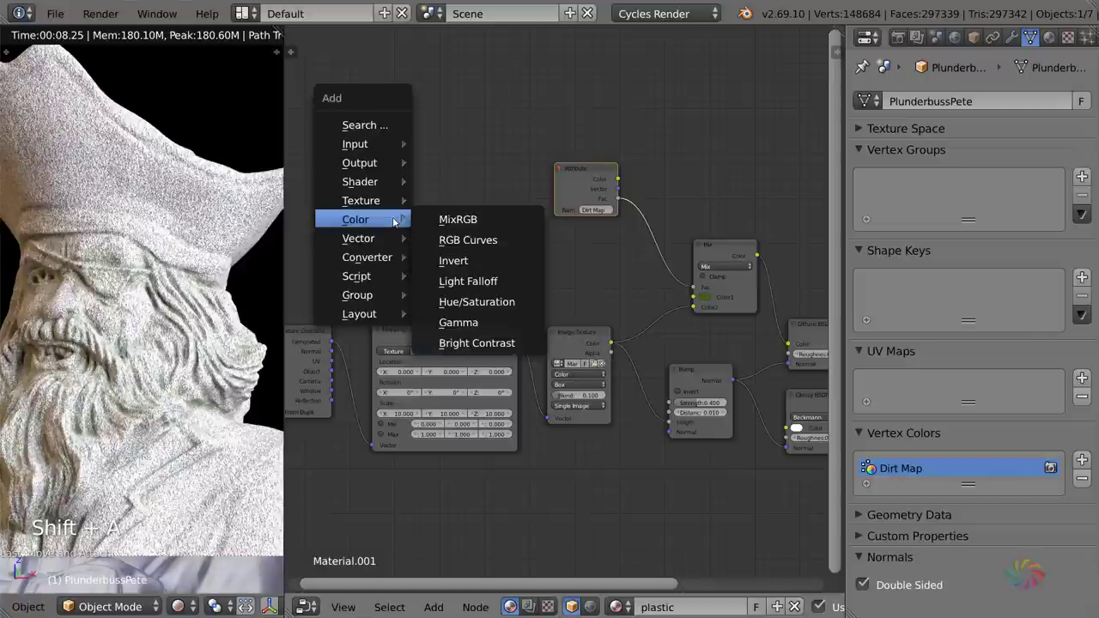
{"action": "key", "text": "Escape"}
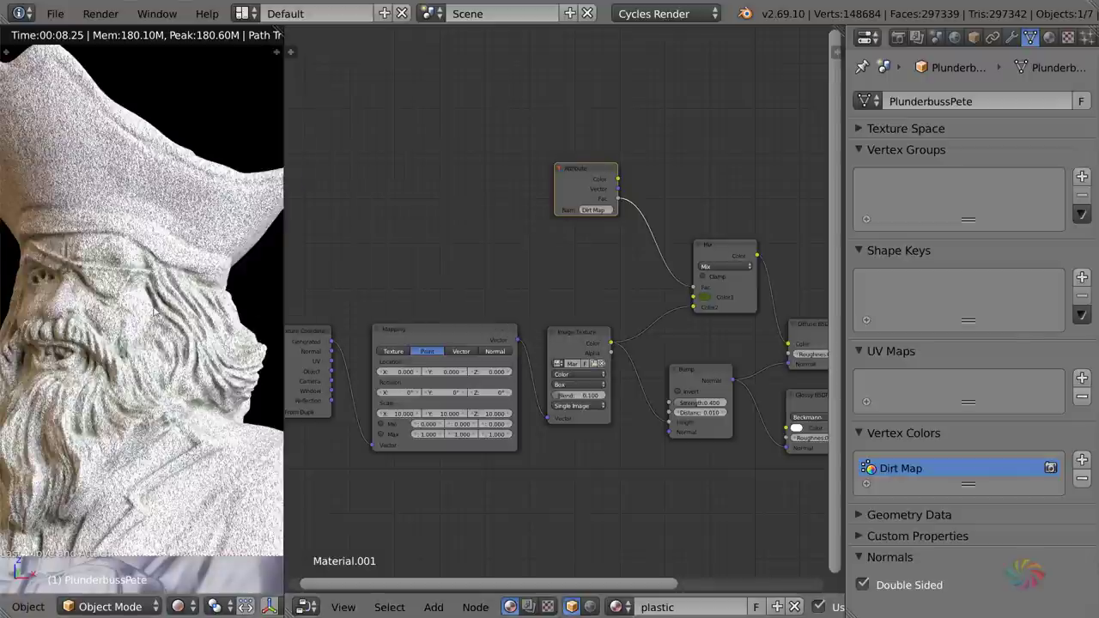
- Add a Noise Texture node above the Mapping node and a ColorRamp node between it and the Attribute node
{"action": "key", "text": "shift+a"}
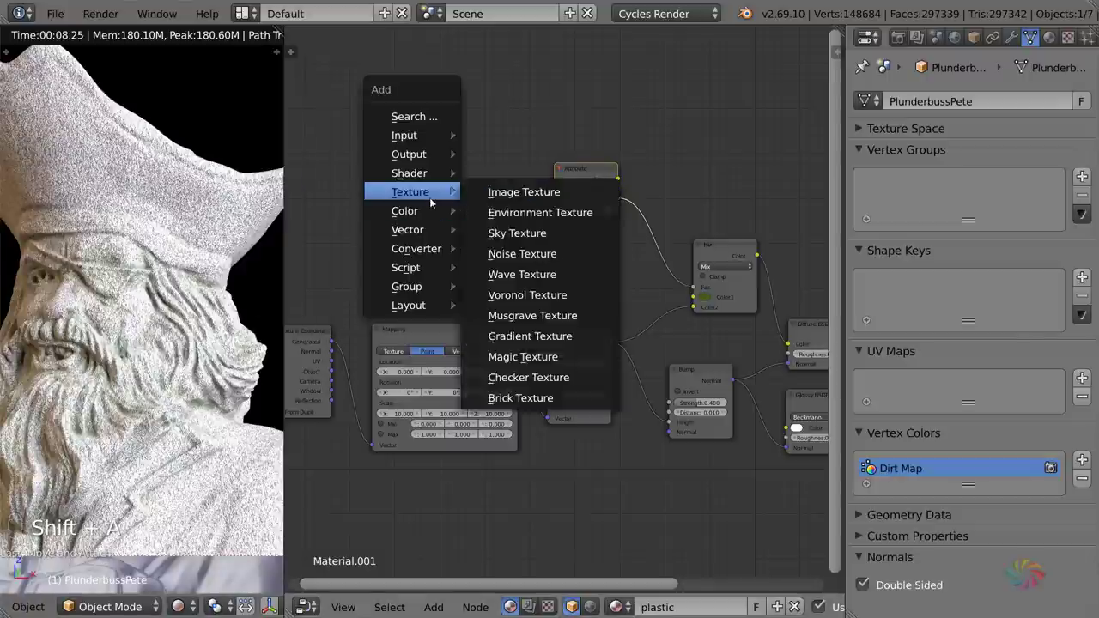
{"action": "mouse_move", "coordinate": [432, 200]}
{"action": "left_click", "coordinate": [523, 253]}
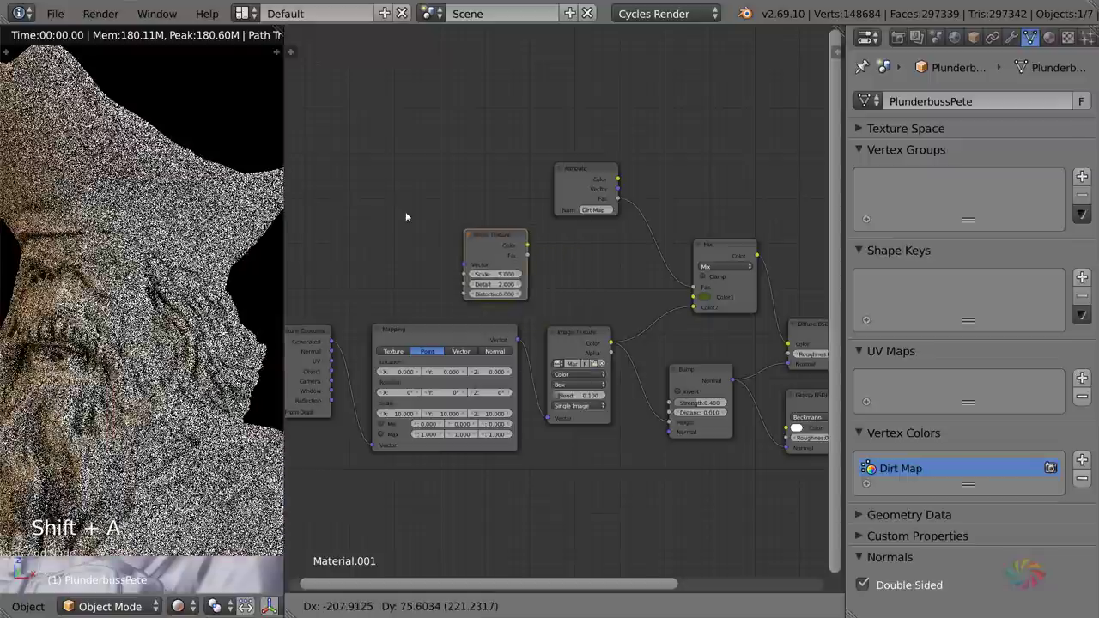
{"action": "left_click", "coordinate": [346, 211]}
{"action": "key", "text": "shift+a"}
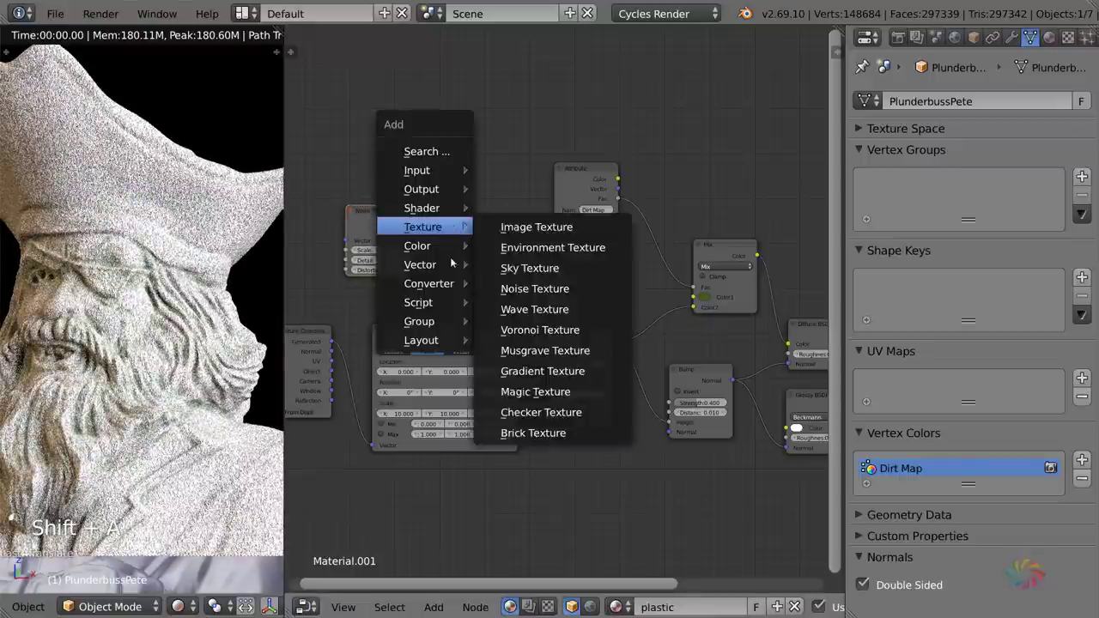
{"action": "mouse_move", "coordinate": [447, 283]}
{"action": "left_click", "coordinate": [505, 304]}
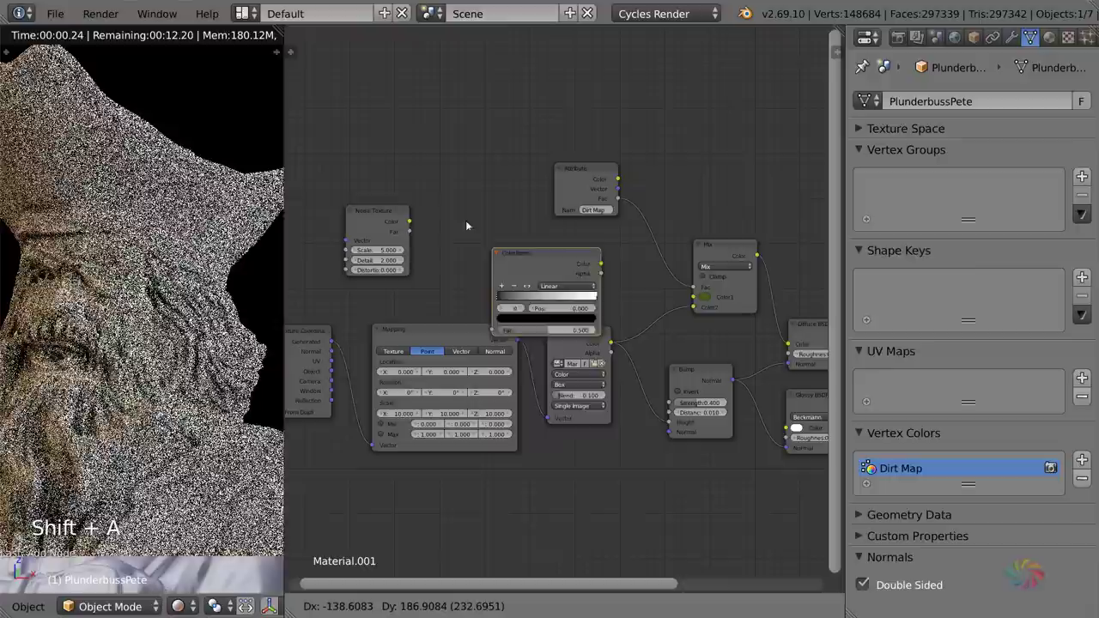
{"action": "left_click", "coordinate": [444, 219]}
- Set the ColorRamp's first stop to dark green and its last stop to dark brown
{"action": "scroll", "coordinate": [420, 244], "scroll_direction": "up", "scroll_amount": 2}
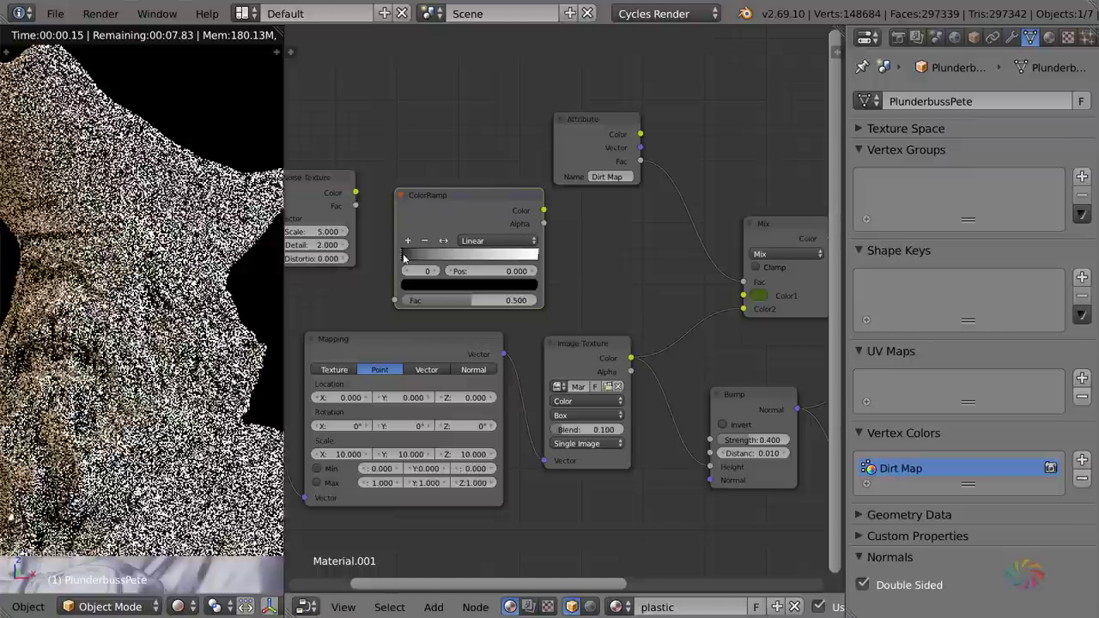
{"action": "left_click", "coordinate": [431, 285]}
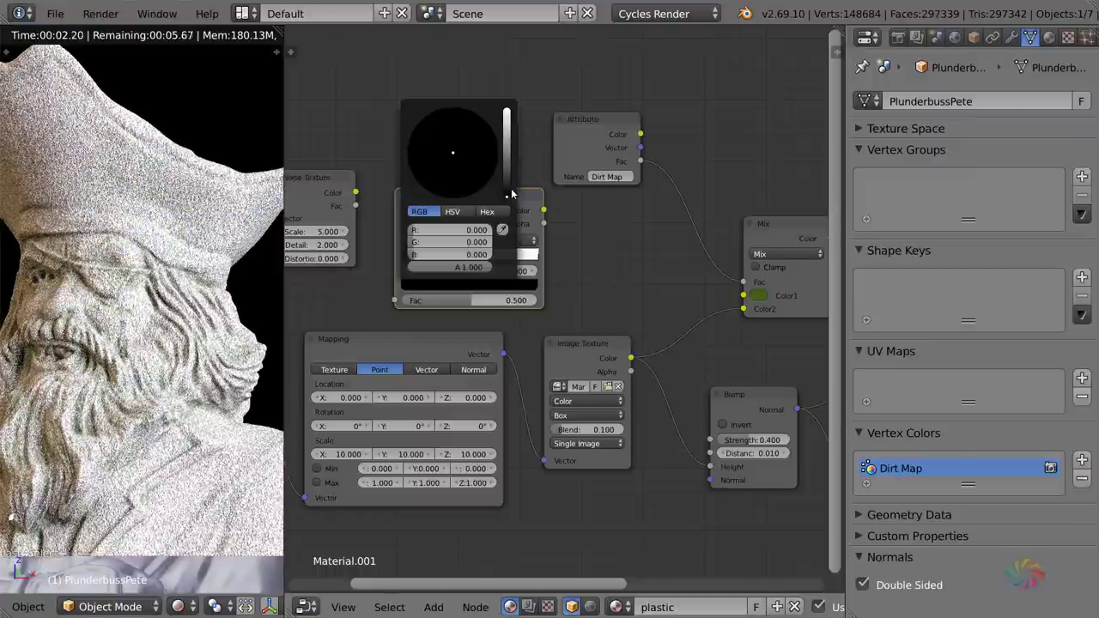
{"action": "left_click_drag", "start_coordinate": [511, 194], "coordinate": [507, 116]}
{"action": "mouse_move", "coordinate": [418, 168]}
{"action": "left_mouse_down"}
{"action": "mouse_move", "coordinate": [447, 155]}
{"action": "mouse_move", "coordinate": [417, 152]}
{"action": "left_mouse_up"}
{"action": "left_click_drag", "start_coordinate": [507, 116], "coordinate": [507, 166]}
{"action": "left_click", "coordinate": [537, 256]}
{"action": "left_click", "coordinate": [516, 280]}
{"action": "left_click", "coordinate": [510, 178]}
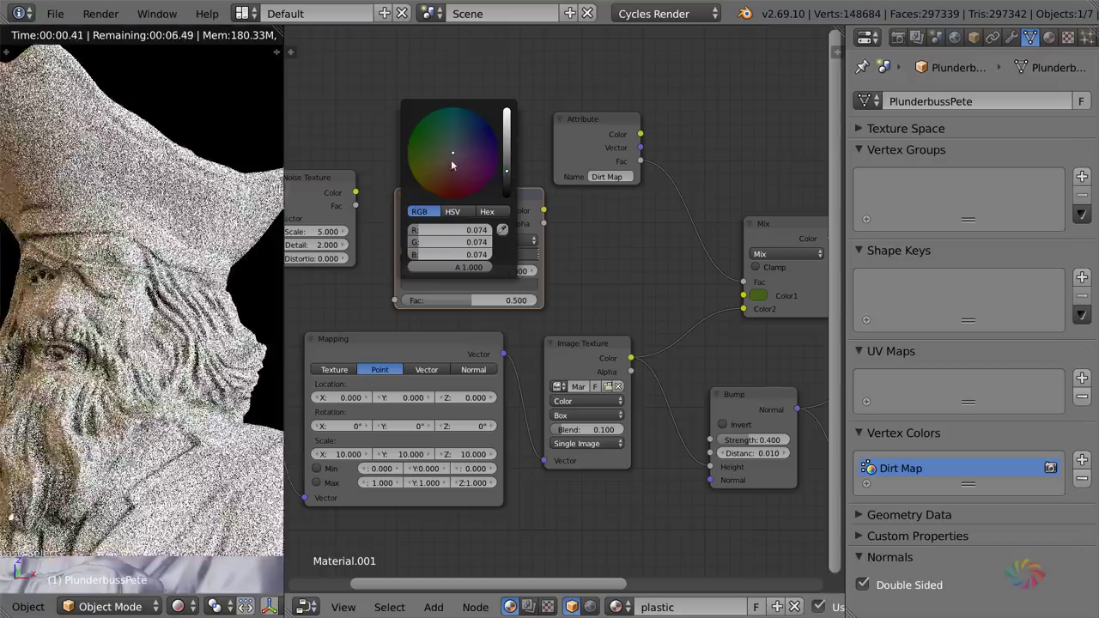
{"action": "left_click", "coordinate": [443, 179]}
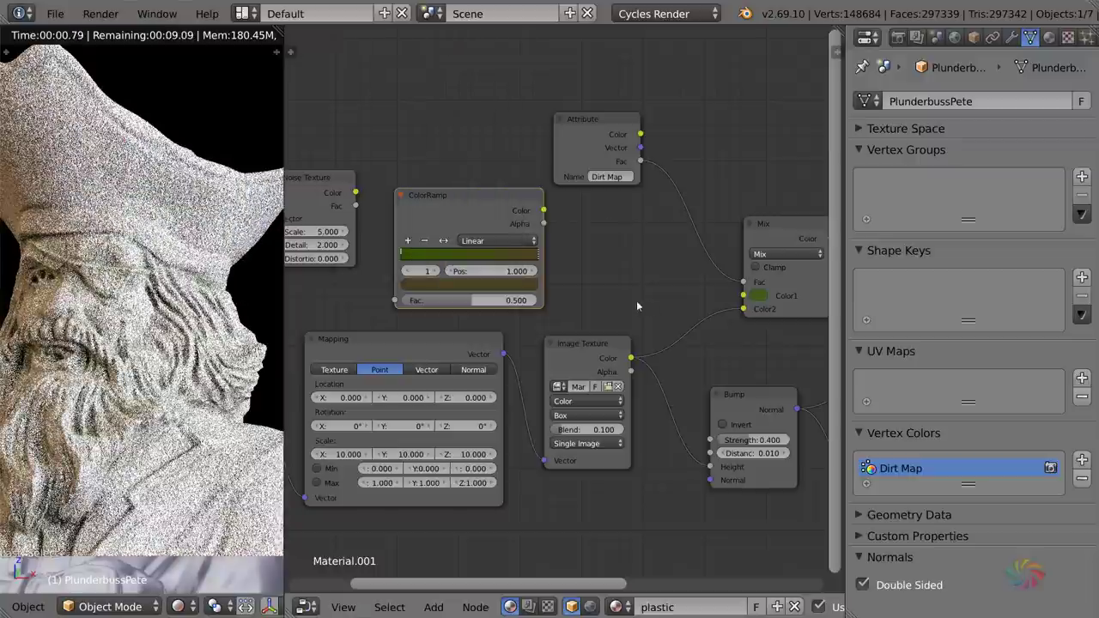
- Link the Noise Texture's Fac to the ColorRamp's Fac and the ColorRamp's Color to the Mix node's Color1, and widen the rendered view
{"action": "scroll", "coordinate": [387, 193], "scroll_direction": "down", "scroll_amount": 1}
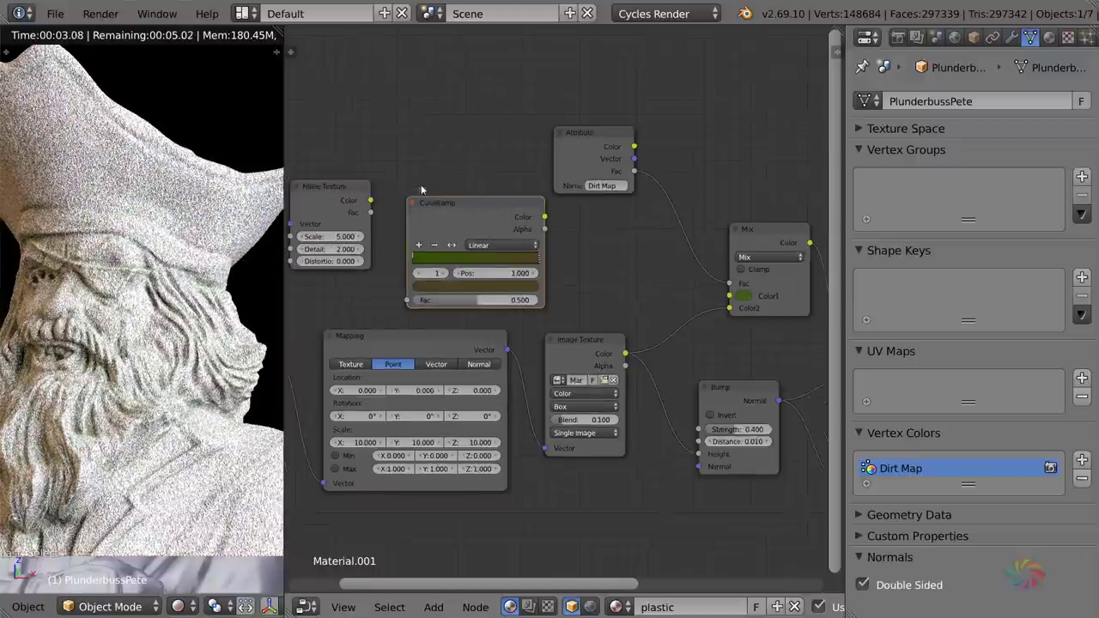
{"action": "left_click_drag", "start_coordinate": [384, 219], "coordinate": [425, 182]}
{"action": "left_click_drag", "start_coordinate": [408, 277], "coordinate": [418, 302]}
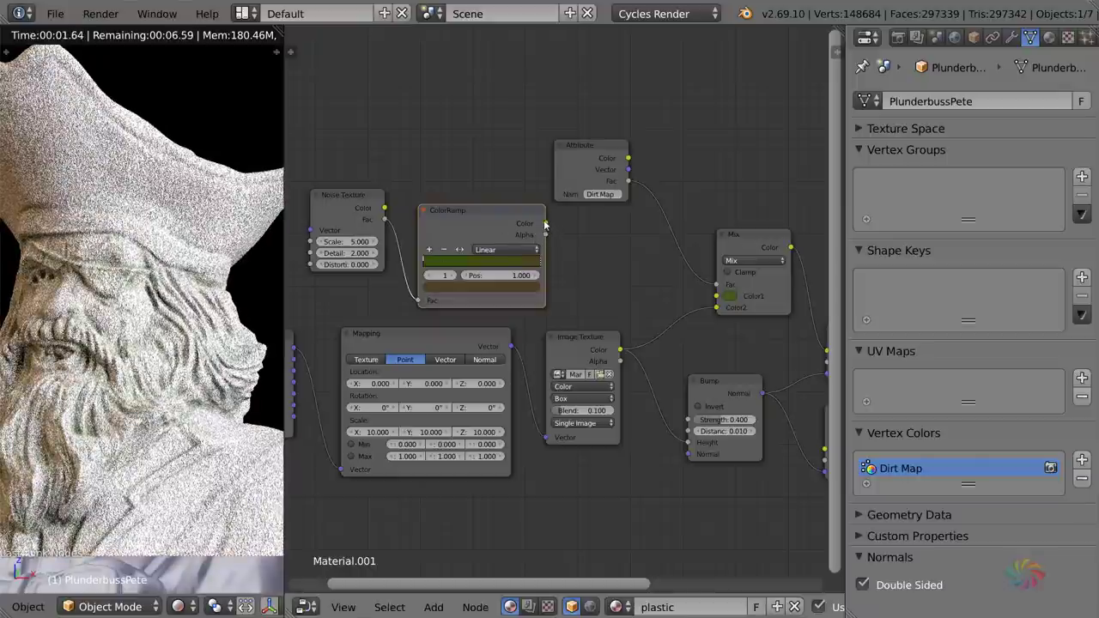
{"action": "left_click_drag", "start_coordinate": [647, 279], "coordinate": [718, 298]}
{"action": "scroll", "coordinate": [656, 315], "scroll_direction": "up", "scroll_amount": 1}
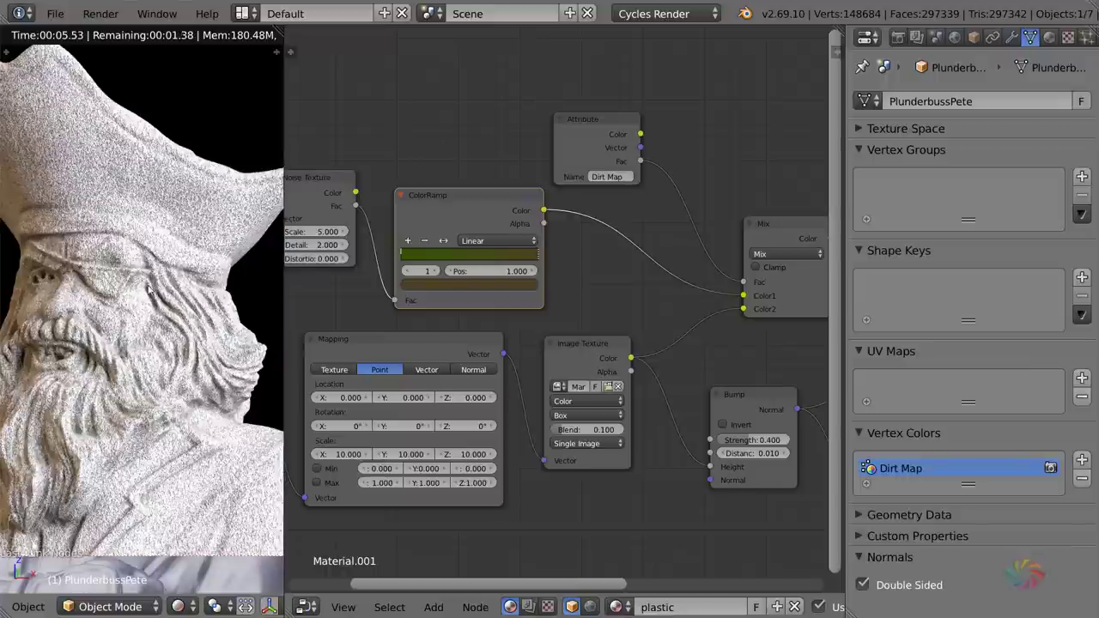
{"action": "middle_click_drag", "start_coordinate": [568, 261], "coordinate": [503, 244]}
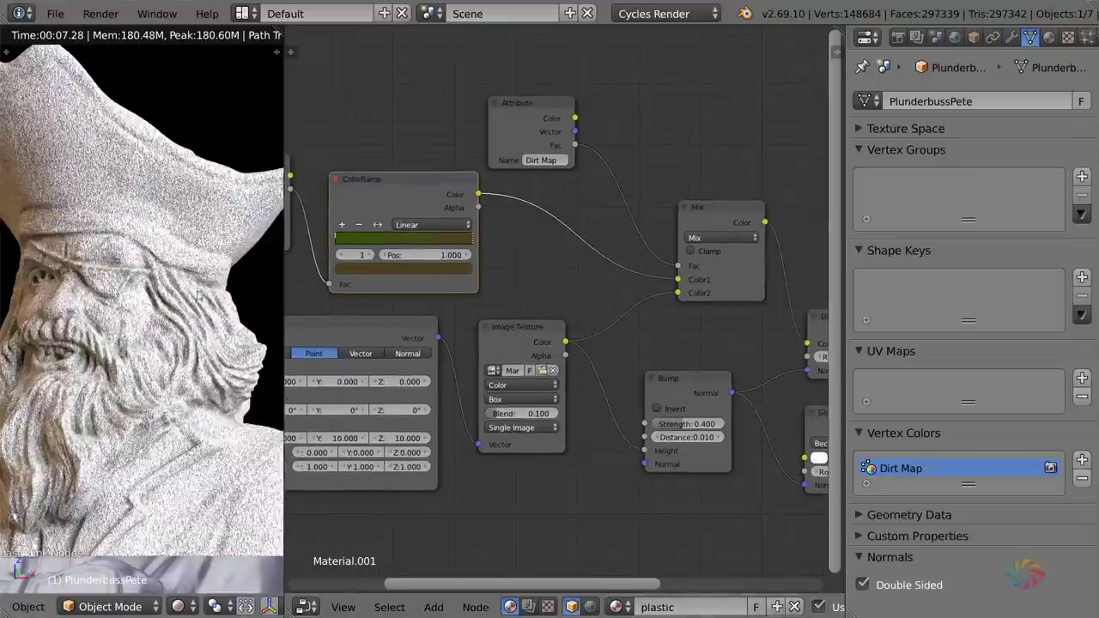
{"action": "left_click_drag", "start_coordinate": [290, 282], "coordinate": [356, 282]}
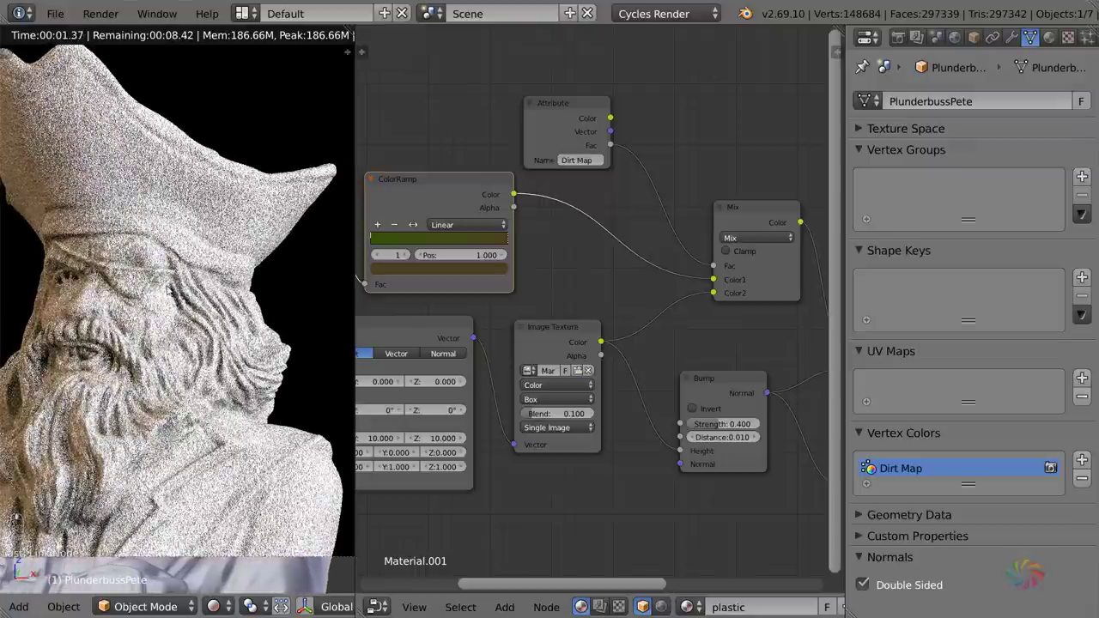
- Reroute the ColorRamp link from the Mix node's Color1 to Color2 to preview the dirt colors over the whole statue
{"action": "left_click", "coordinate": [709, 281]}
{"action": "left_click_drag", "start_coordinate": [709, 281], "coordinate": [713, 293]}
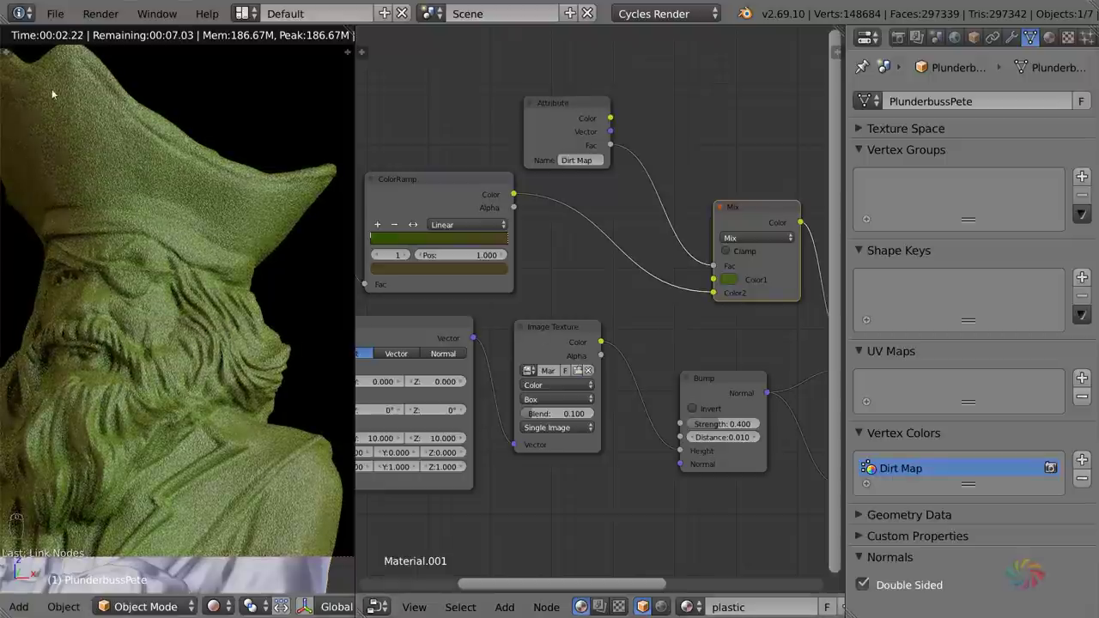
- Set the Noise Texture's Scale to 300
{"action": "middle_click_drag", "start_coordinate": [403, 283], "coordinate": [652, 313]}
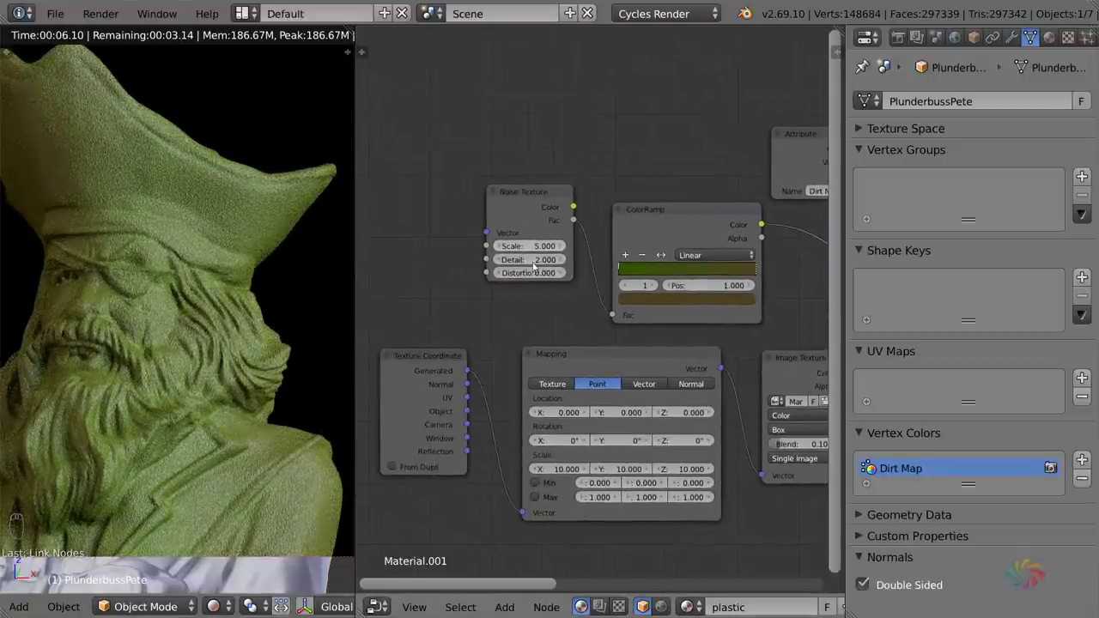
{"action": "scroll", "coordinate": [529, 260], "scroll_direction": "up", "scroll_amount": 1}
{"action": "scroll", "coordinate": [529, 260], "scroll_direction": "up", "scroll_amount": 1}
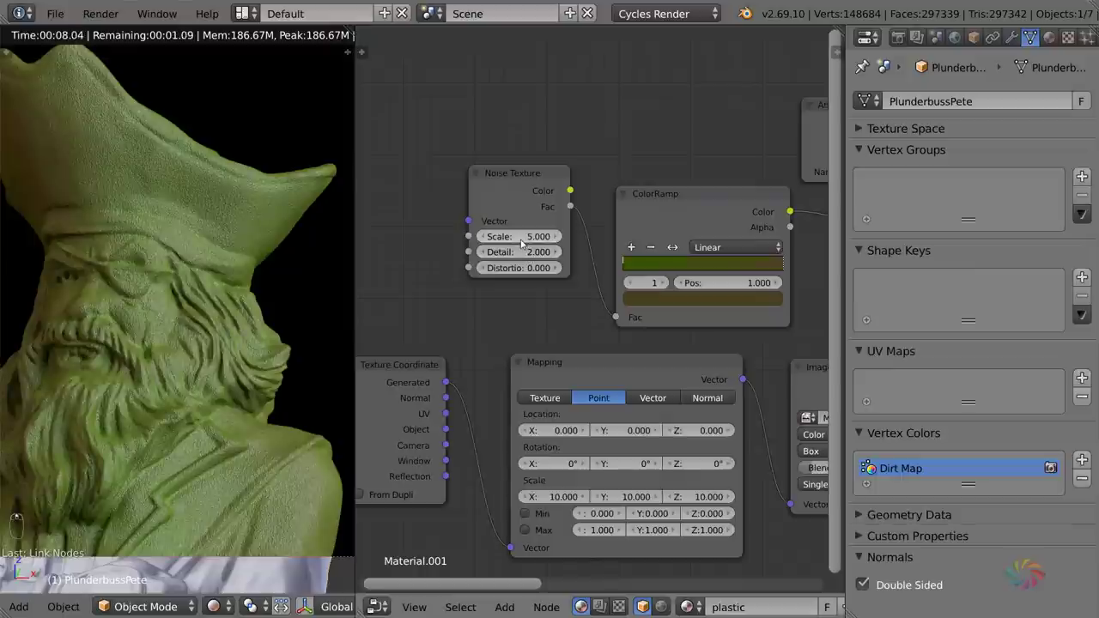
{"action": "left_click", "coordinate": [523, 244]}
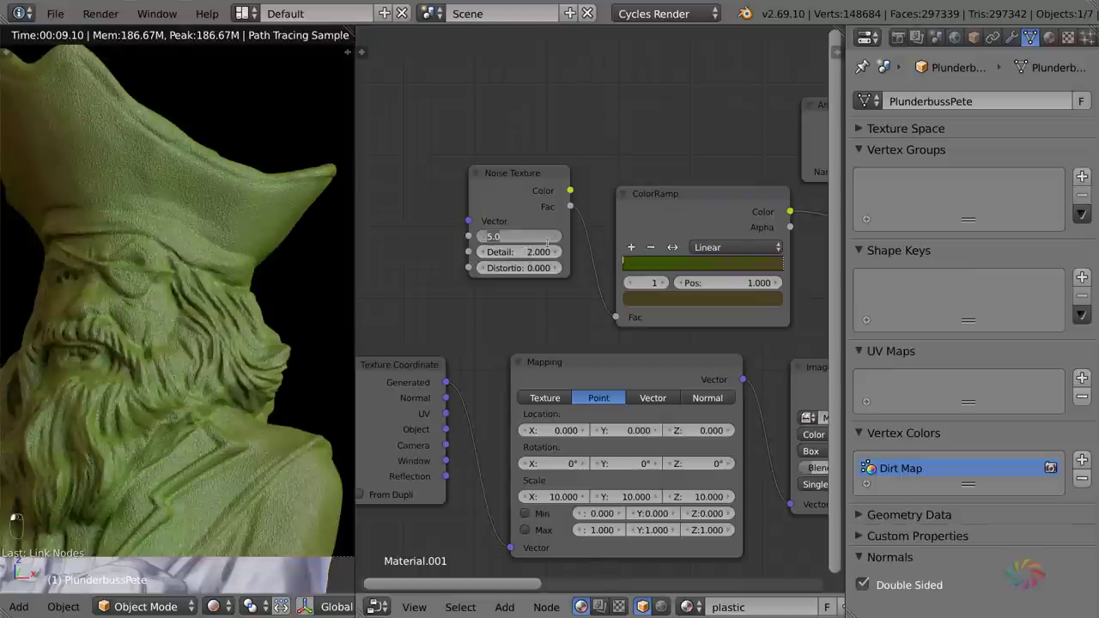
{"action": "type", "text": "300"}
{"action": "key", "text": "Return"}
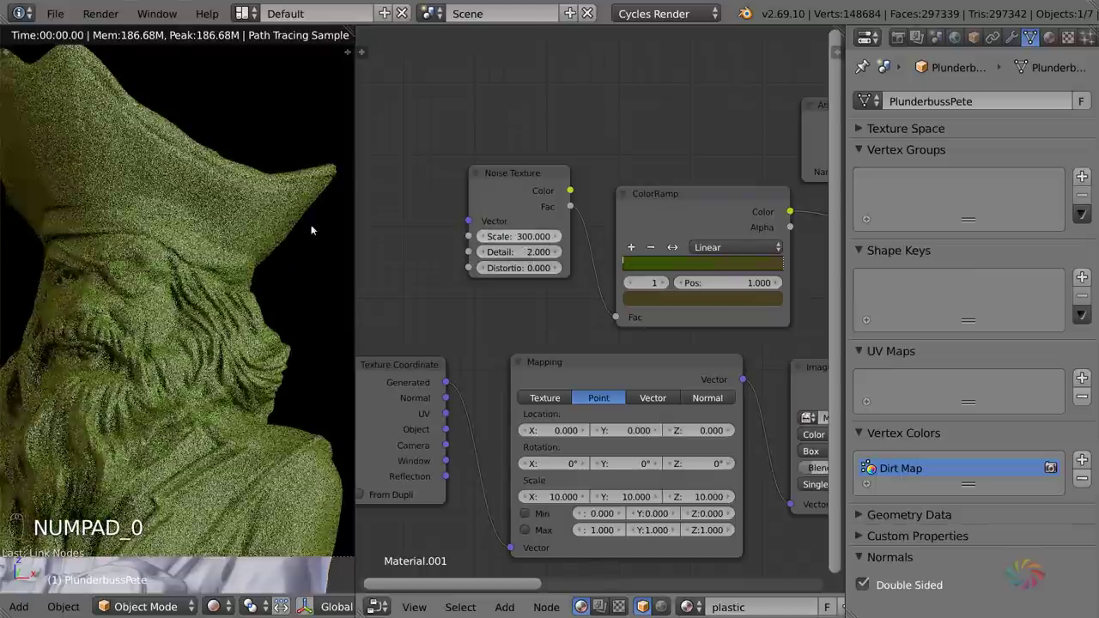
- Move the ColorRamp's brown stop to position 0.568 and its green stop to about 0.3
{"action": "scroll", "coordinate": [143, 227], "scroll_direction": "up", "scroll_amount": 5}
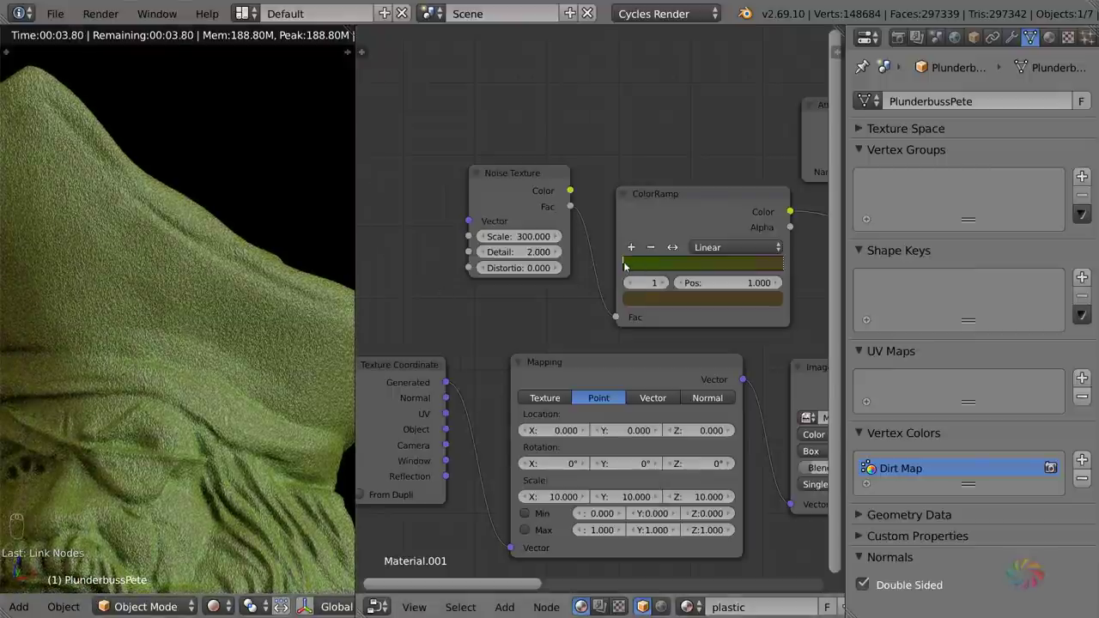
{"action": "left_click_drag", "start_coordinate": [646, 267], "coordinate": [713, 271]}
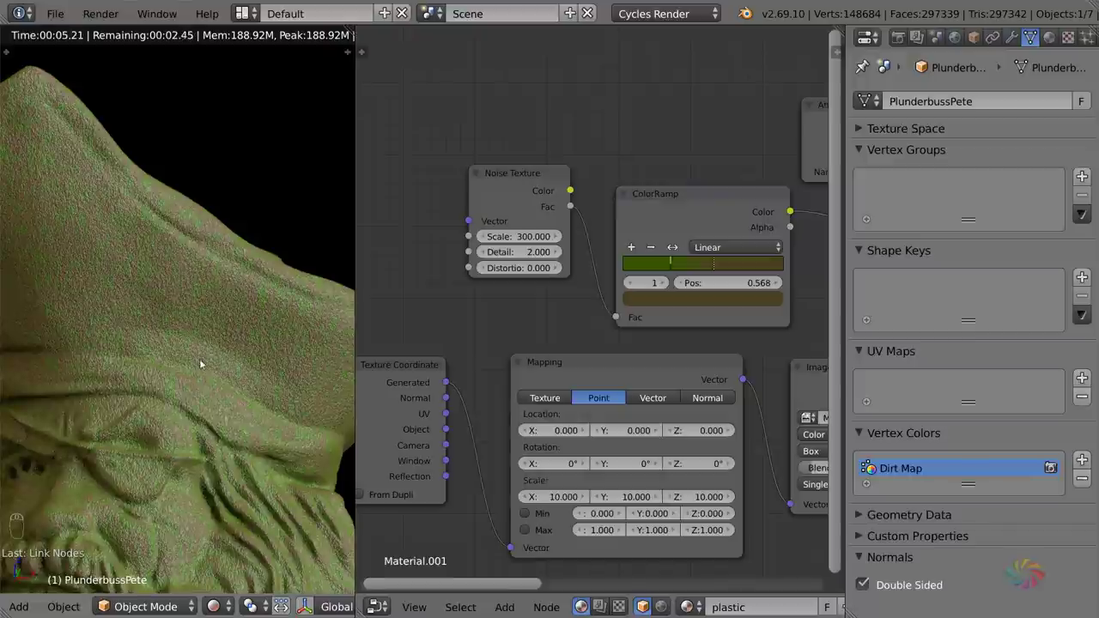
- Reconnect the ColorRamp's Color to the Mix node's Color1 and the Image Texture's Color to Color2
{"action": "scroll", "coordinate": [466, 300], "scroll_direction": "down", "scroll_amount": 3}
{"action": "middle_click_drag", "start_coordinate": [466, 299], "coordinate": [321, 297]}
{"action": "left_click_drag", "start_coordinate": [570, 277], "coordinate": [577, 261]}
{"action": "middle_click_drag", "start_coordinate": [610, 296], "coordinate": [677, 261]}
{"action": "left_click_drag", "start_coordinate": [574, 305], "coordinate": [569, 302]}
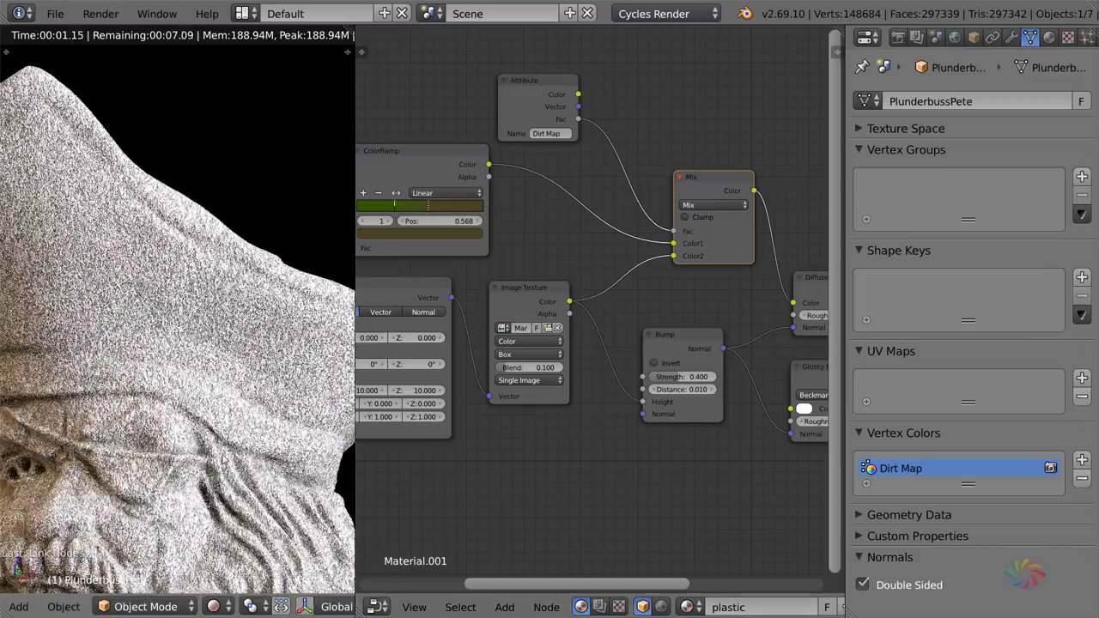
- Move the ColorRamp's green stop to position 0.332 and inspect the dirt in the statue's rendered face and beard
{"action": "middle_click_drag", "start_coordinate": [245, 467], "coordinate": [284, 390]}
{"action": "scroll", "coordinate": [450, 277], "scroll_direction": "down", "scroll_amount": 1}
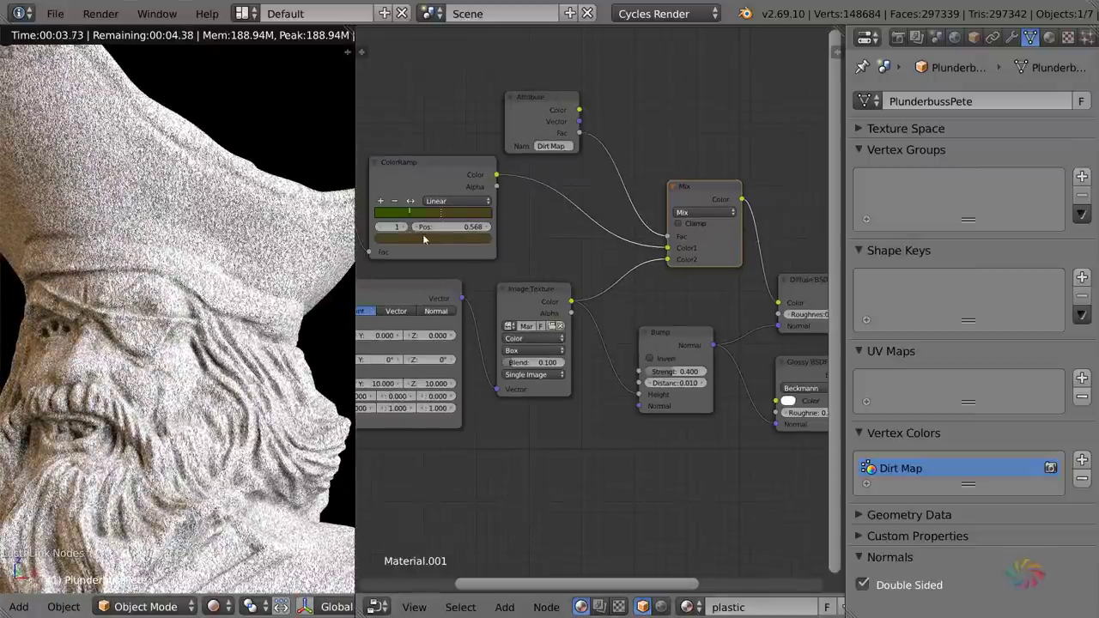
{"action": "left_click", "coordinate": [413, 219]}
{"action": "middle_click_drag", "start_coordinate": [287, 378], "coordinate": [278, 365]}
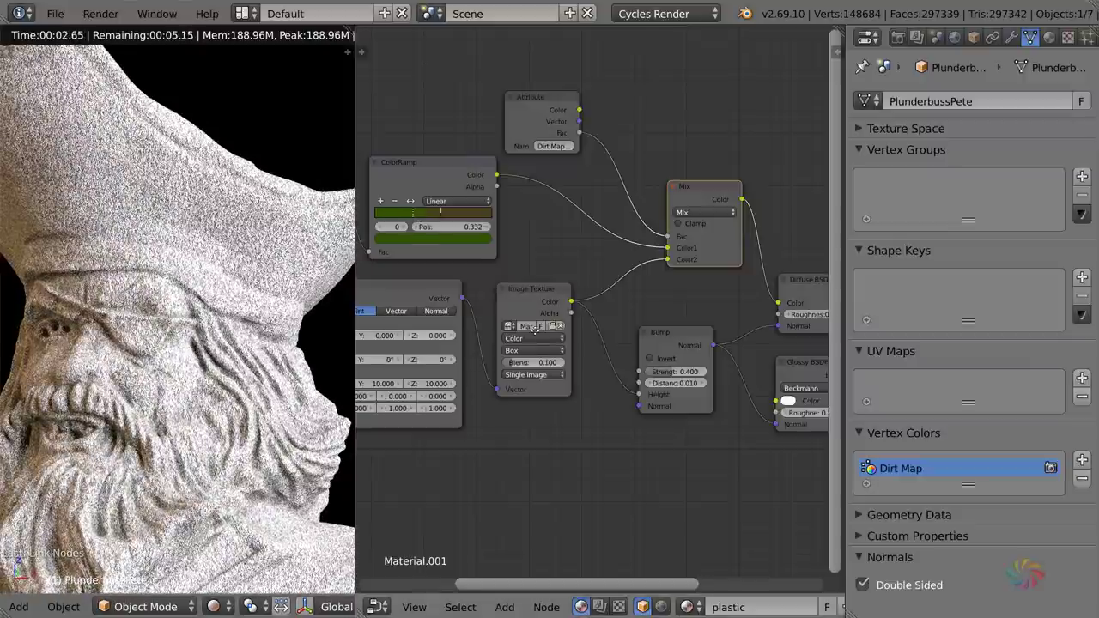
{"action": "scroll", "coordinate": [533, 332], "scroll_direction": "left", "scroll_amount": 2, "text": "ctrl"}
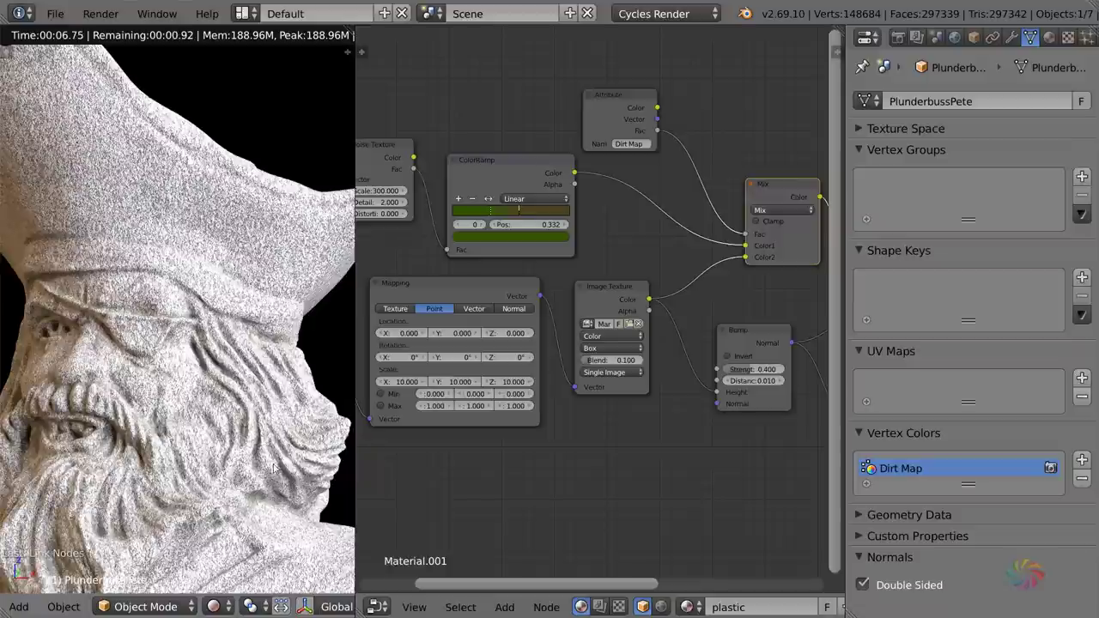
- Switch the 3D view to solid shading and put the statue in Vertex Paint mode
{"action": "left_click", "coordinate": [214, 606]}
{"action": "left_click", "coordinate": [241, 544]}
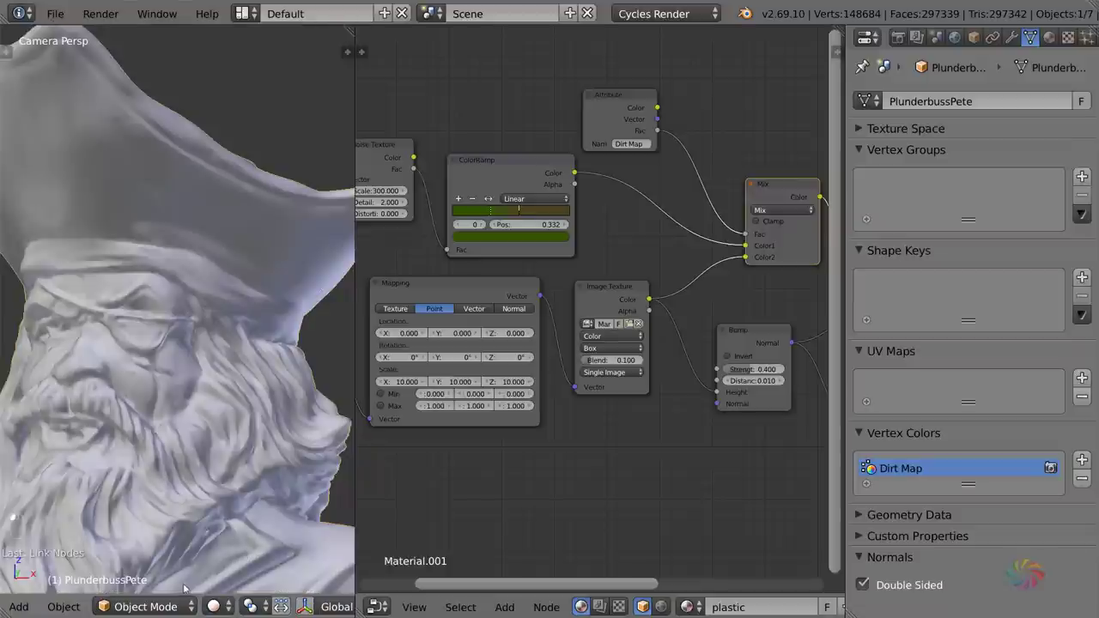
{"action": "left_click", "coordinate": [146, 606]}
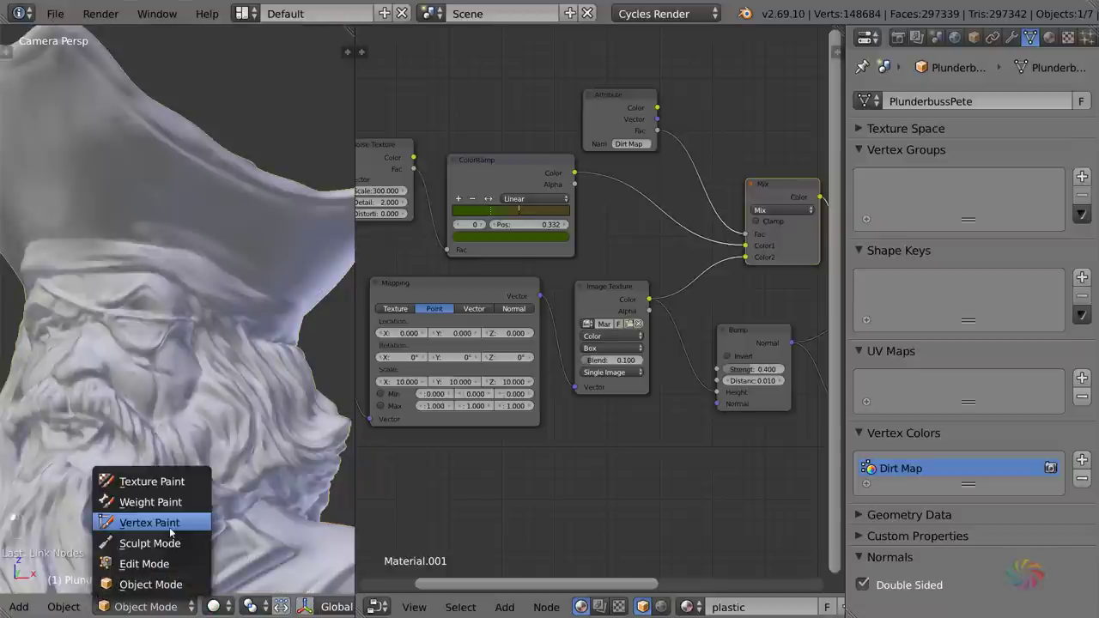
{"action": "left_click", "coordinate": [151, 523]}
{"action": "key", "text": "t"}
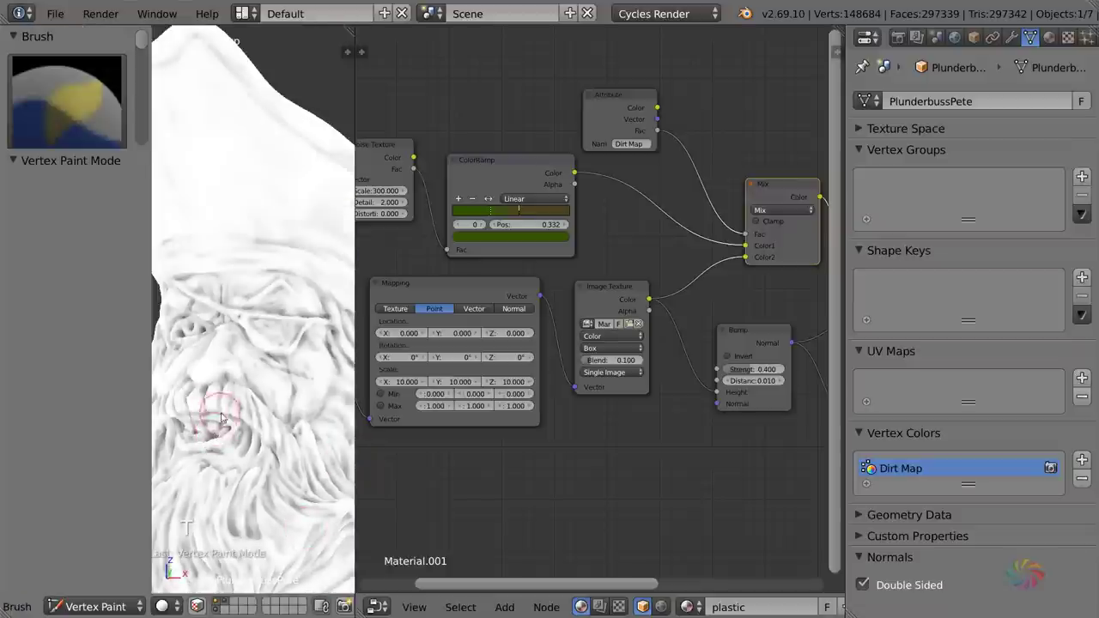
{"action": "key", "text": "t"}
- Apply Dirty Vertex Colors once more to the statue's Dirt Map
{"action": "left_click", "coordinate": [25, 606]}
{"action": "scroll", "coordinate": [52, 607], "scroll_direction": "up", "scroll_amount": 5}
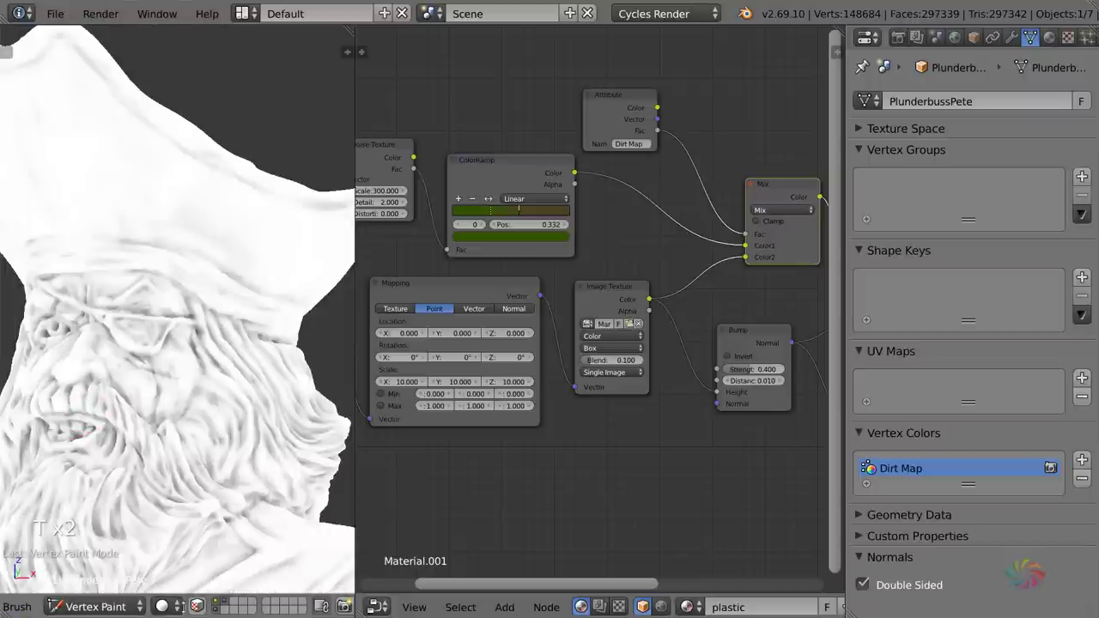
{"action": "left_click", "coordinate": [97, 607]}
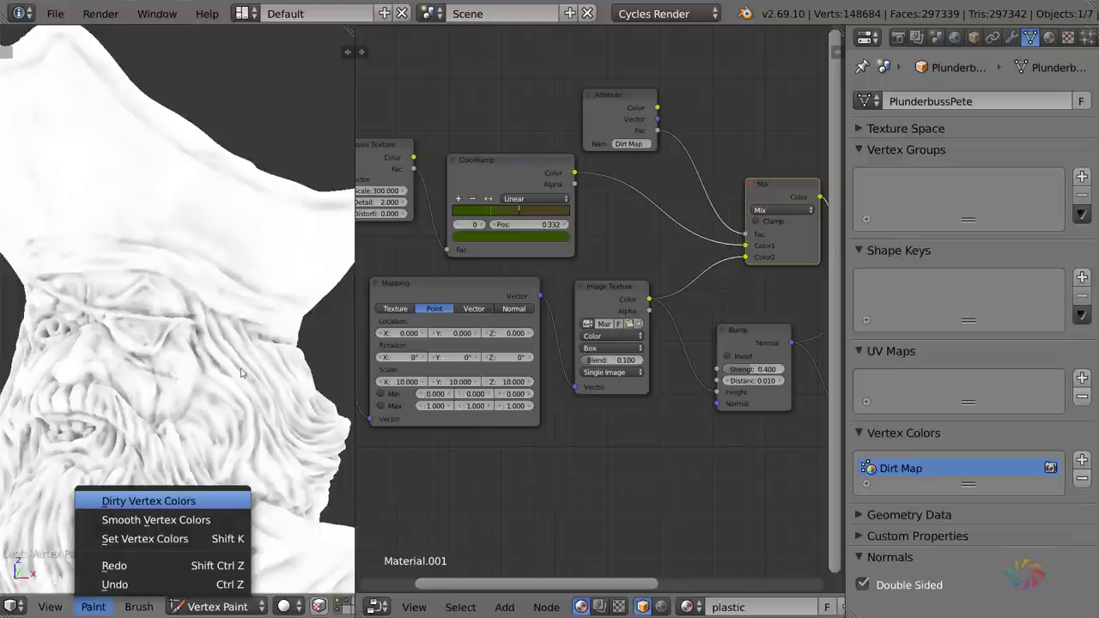
{"action": "key", "text": "Return"}
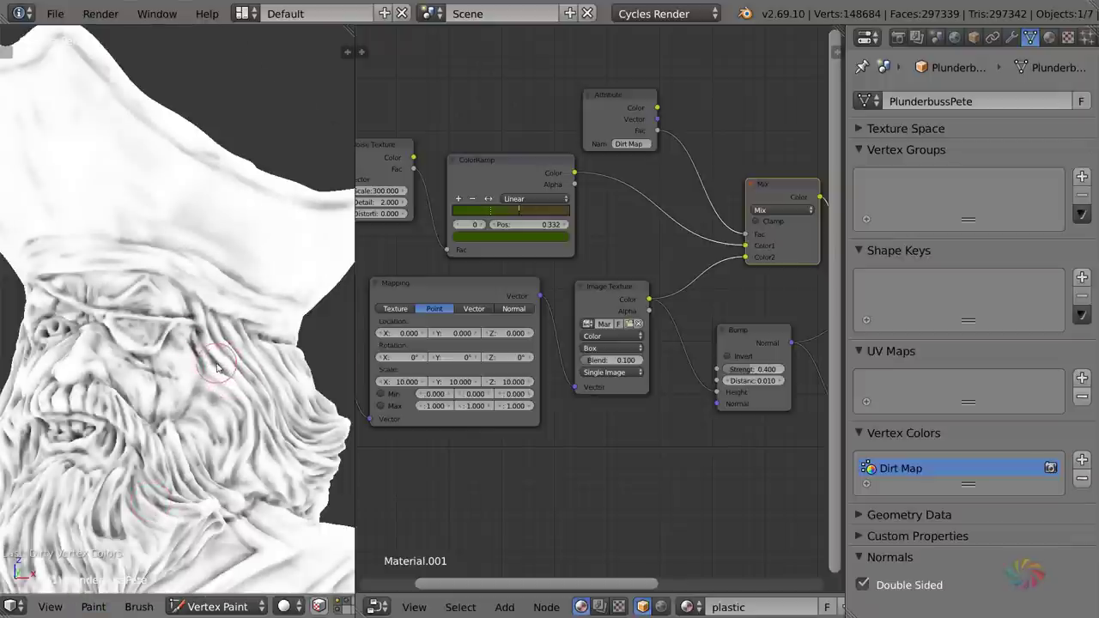
- Set the Dirty Vertex Colors Blur Strength to 0.50 and check the result through the camera view
{"action": "key", "text": "t"}
{"action": "left_click", "coordinate": [100, 207]}
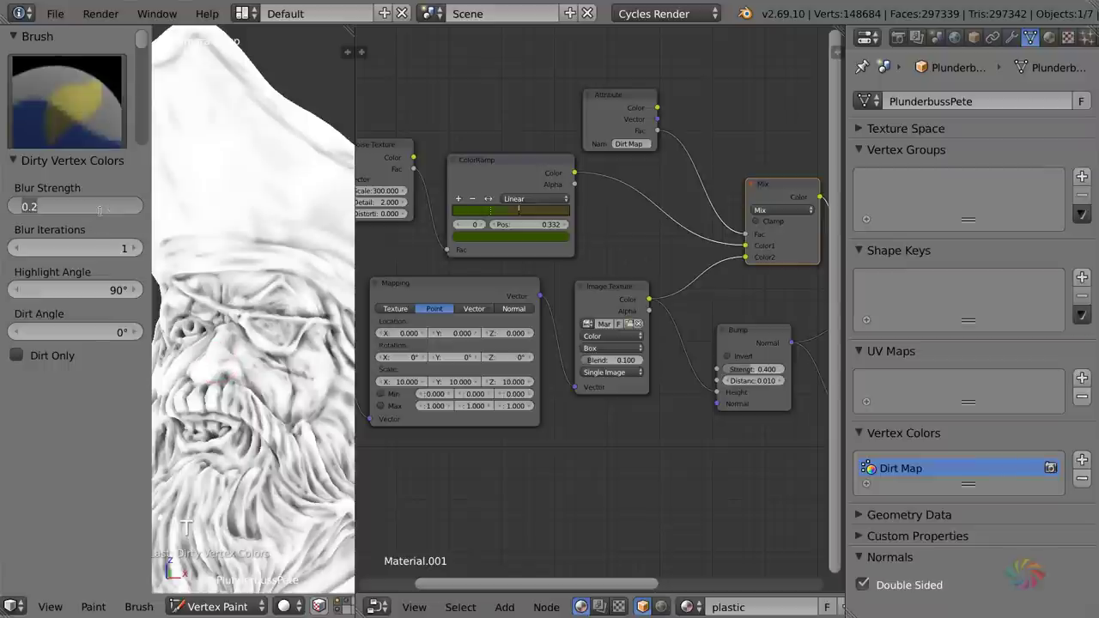
{"action": "key", "text": "BackSpace"}
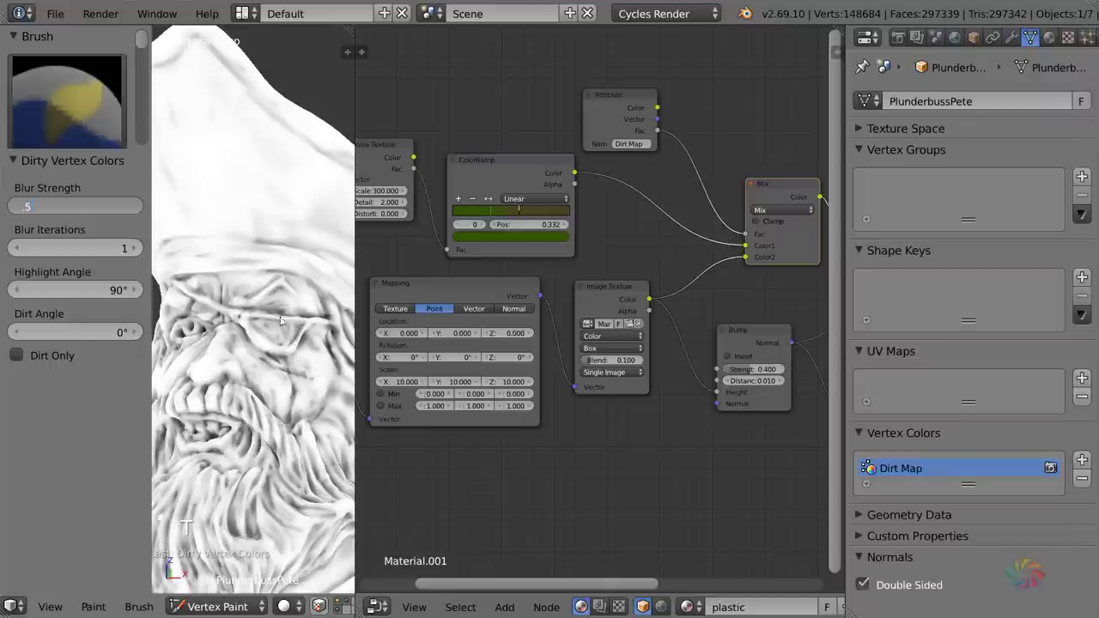
{"action": "key", "text": "Return"}
{"action": "key", "text": "KP_0"}
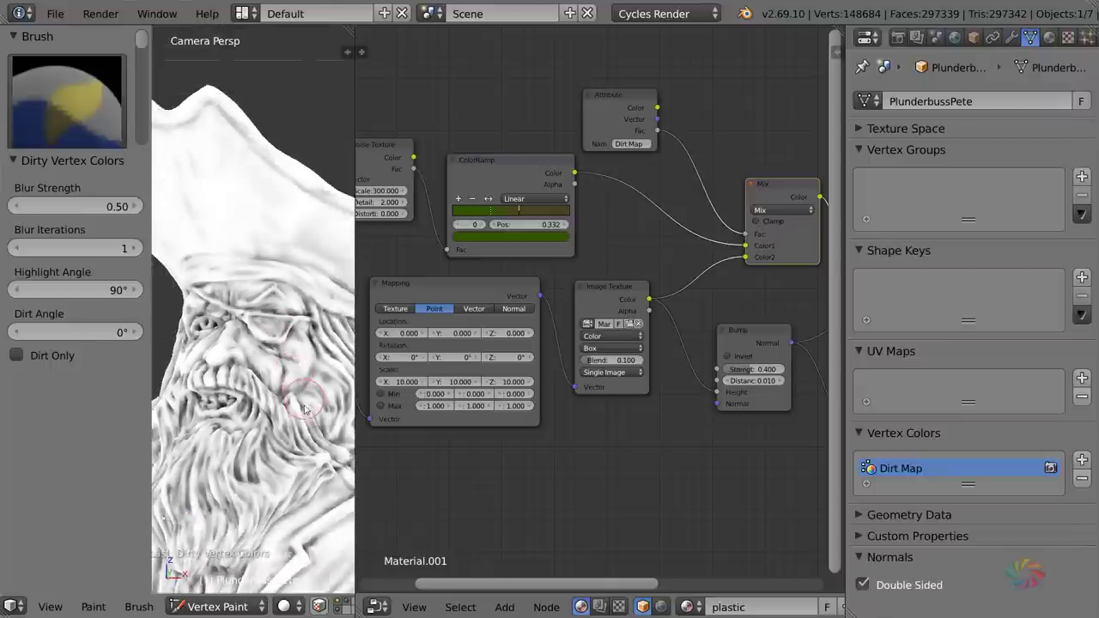
{"action": "key", "text": "t"}
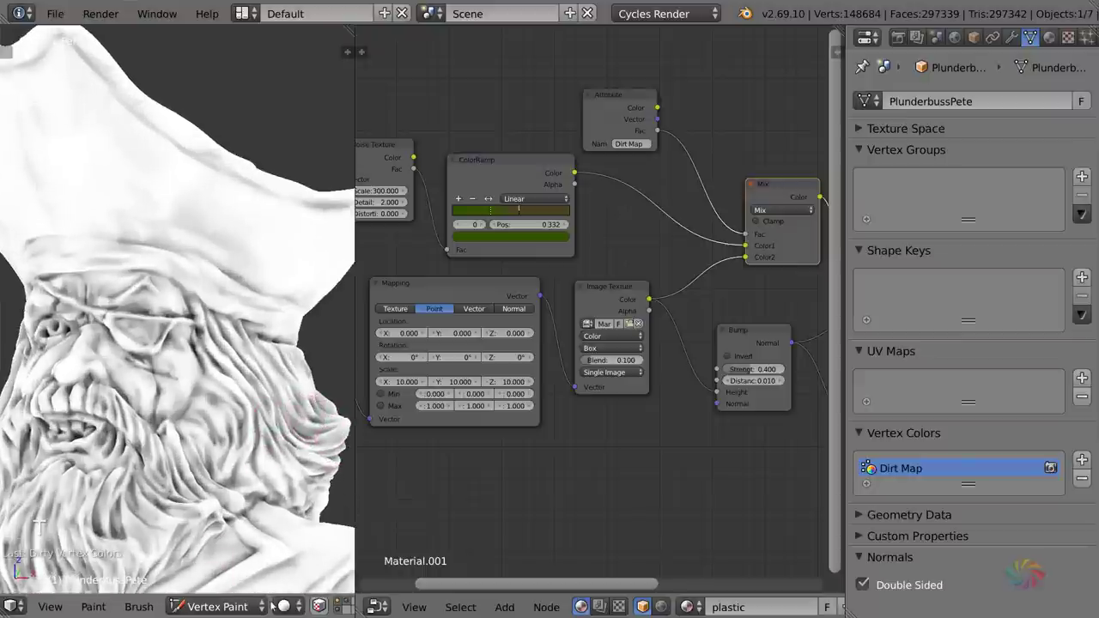
- Return to Object Mode with rendered shading and move the ColorRamp's green stop to position 0.394
{"action": "left_click", "coordinate": [284, 606]}
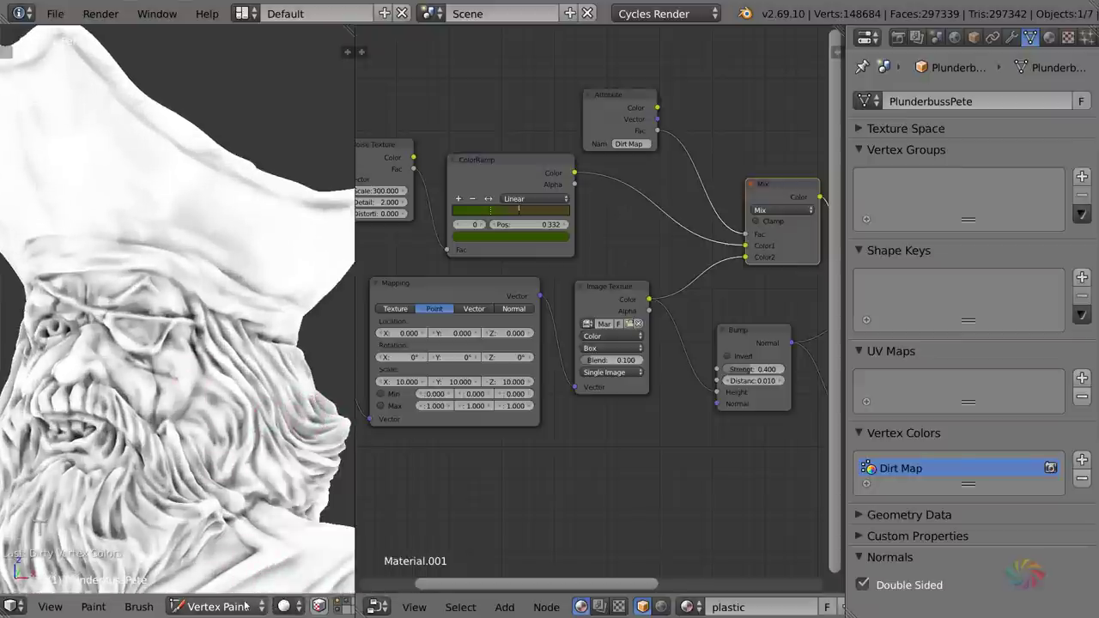
{"action": "left_click", "coordinate": [236, 606]}
{"action": "left_click", "coordinate": [243, 591]}
{"action": "left_click", "coordinate": [335, 607]}
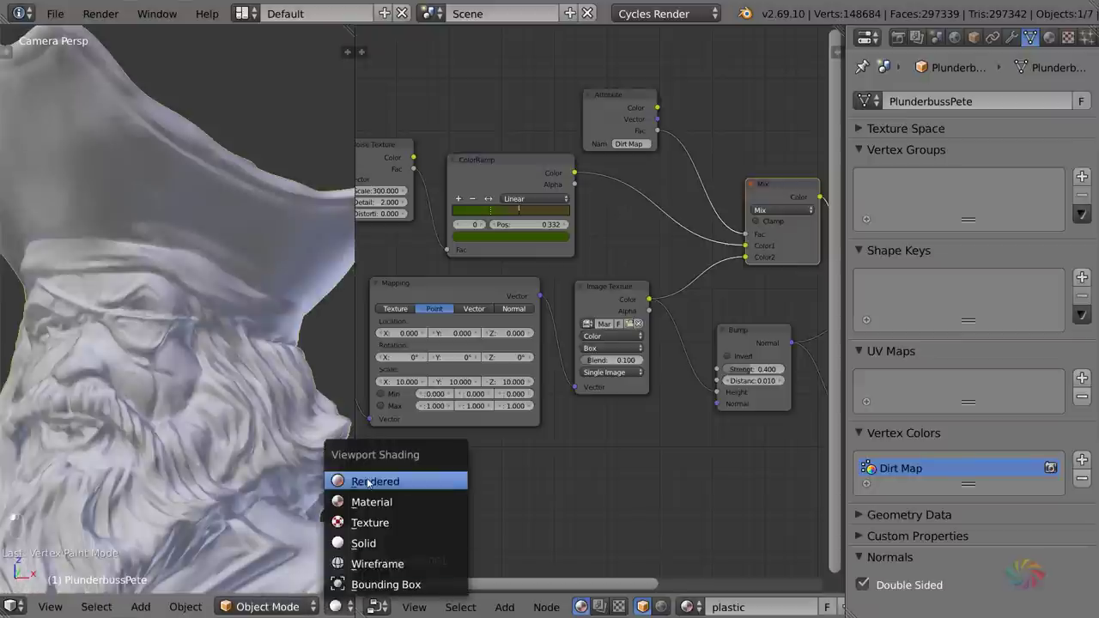
{"action": "key", "text": "Return"}
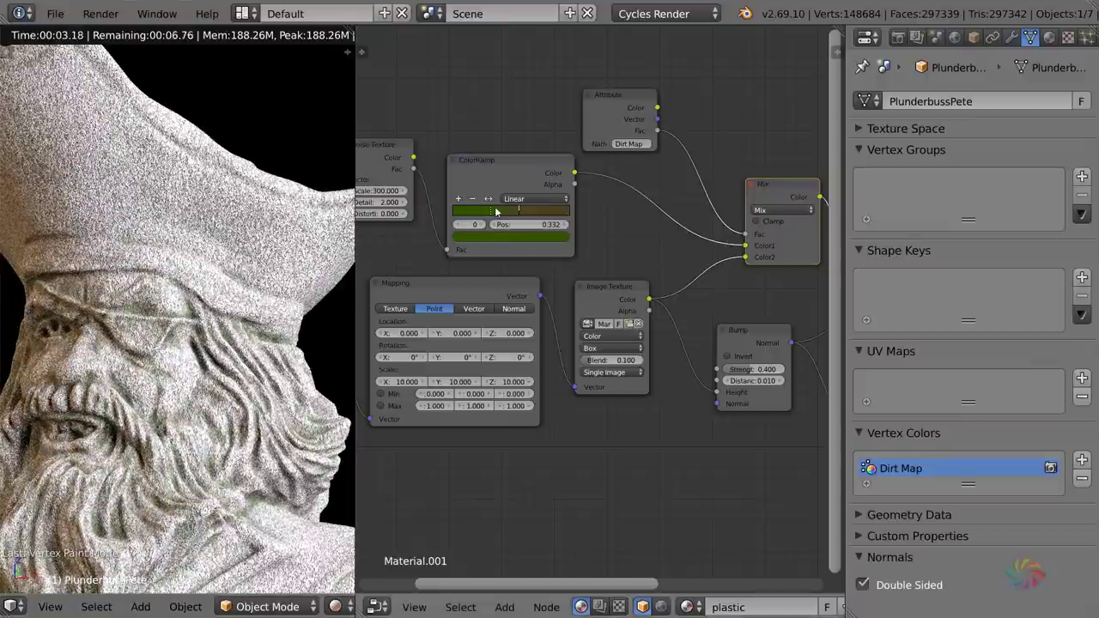
{"action": "left_click_drag", "start_coordinate": [490, 211], "coordinate": [498, 211]}
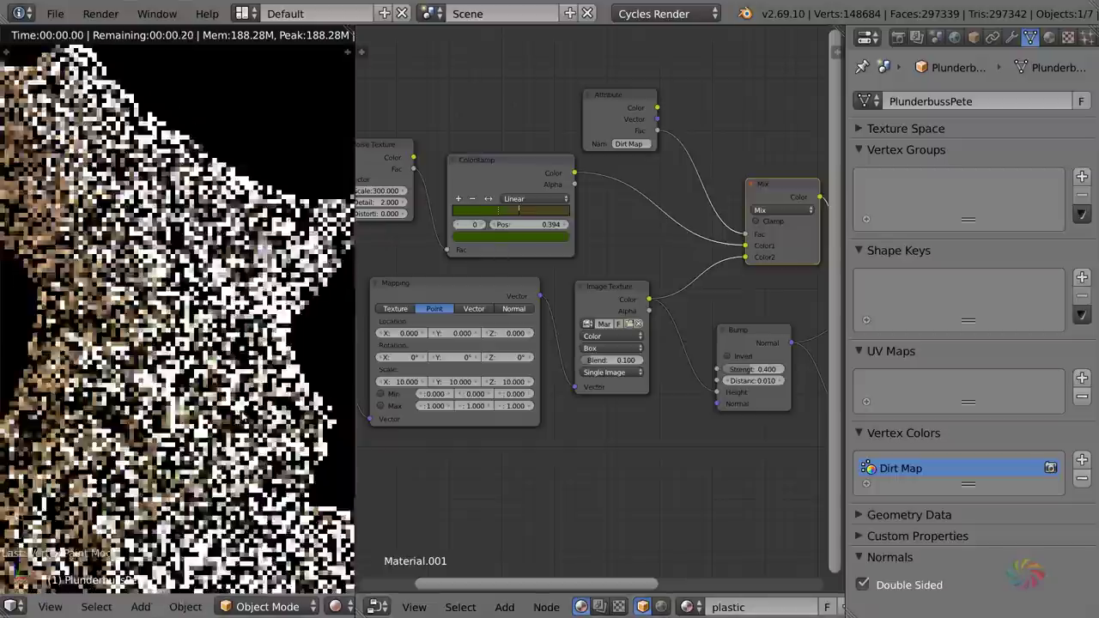